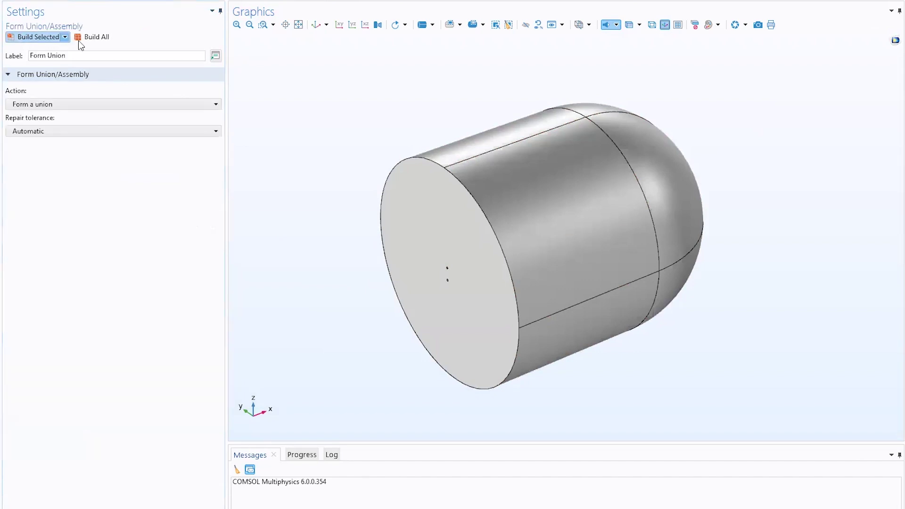
Build the full geometry and orbit around the hairpin wire and its flat cut face
click(92, 37)
drag(398, 254, 515, 256)
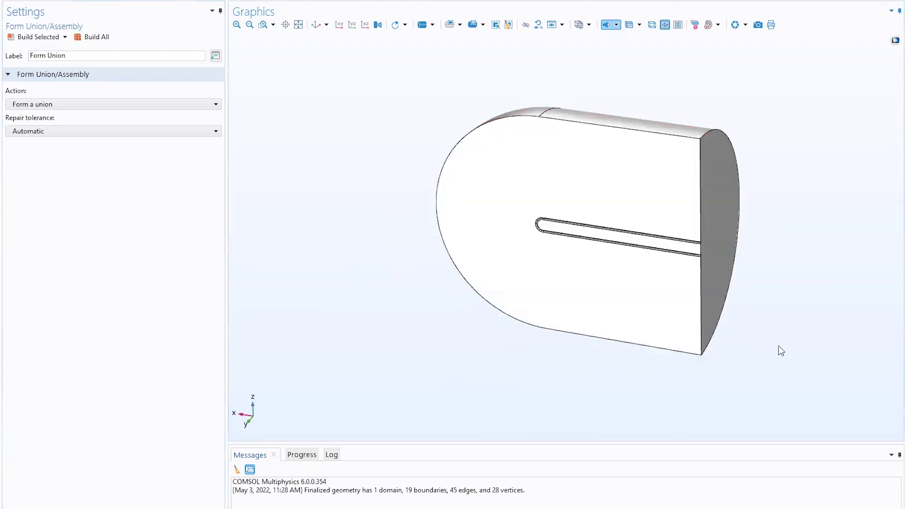
scroll(754, 293, up, 5)
scroll(777, 339, down, 4)
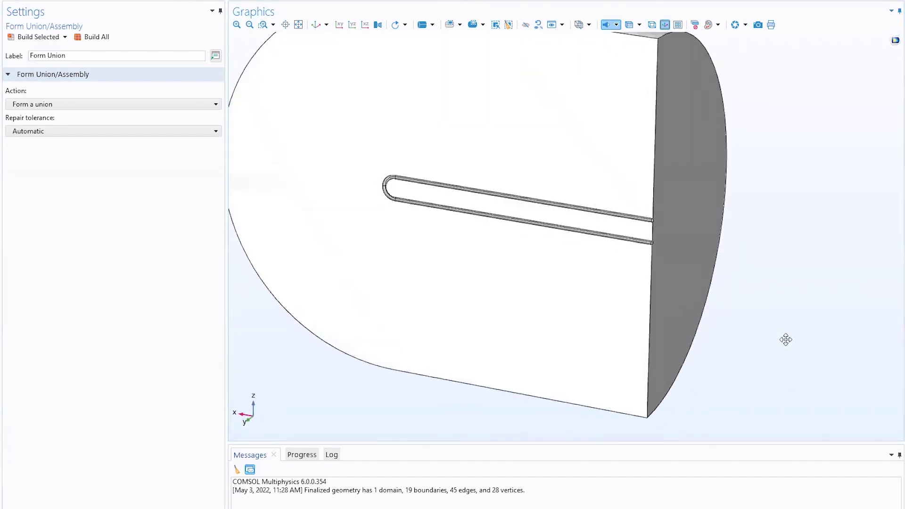
drag(788, 362, 775, 361)
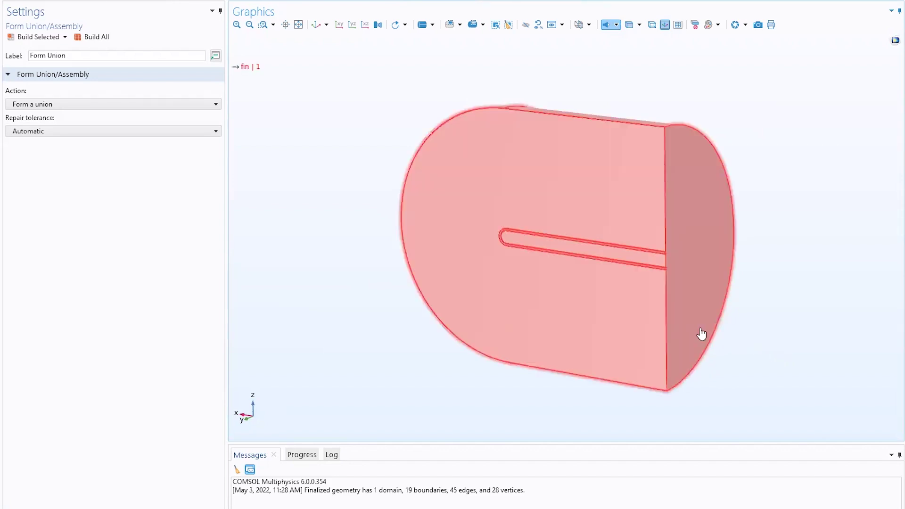
scroll(771, 355, up, 6)
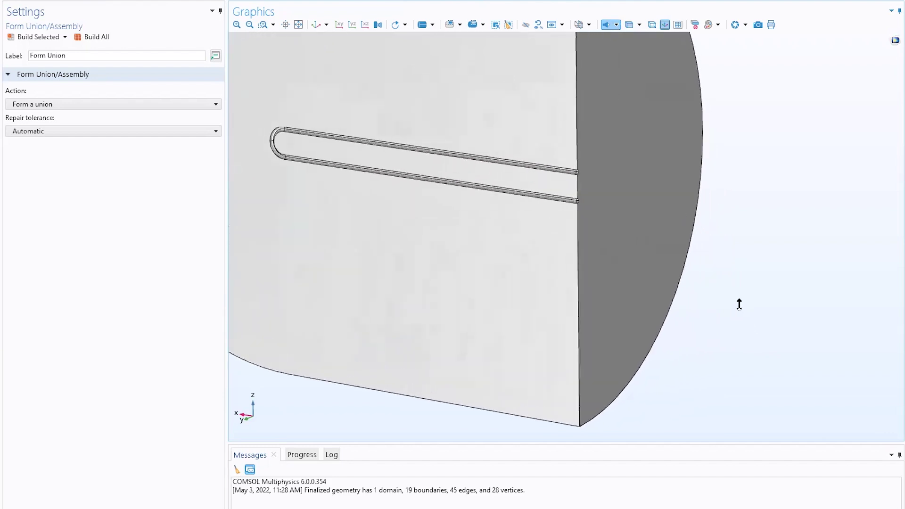
drag(719, 280, 889, 369)
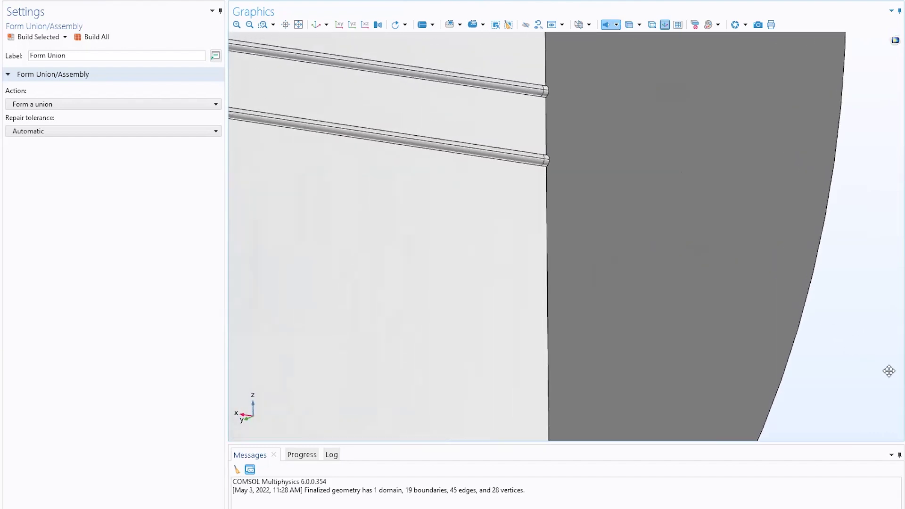
drag(607, 292, 551, 262)
right_drag(497, 243, 480, 300)
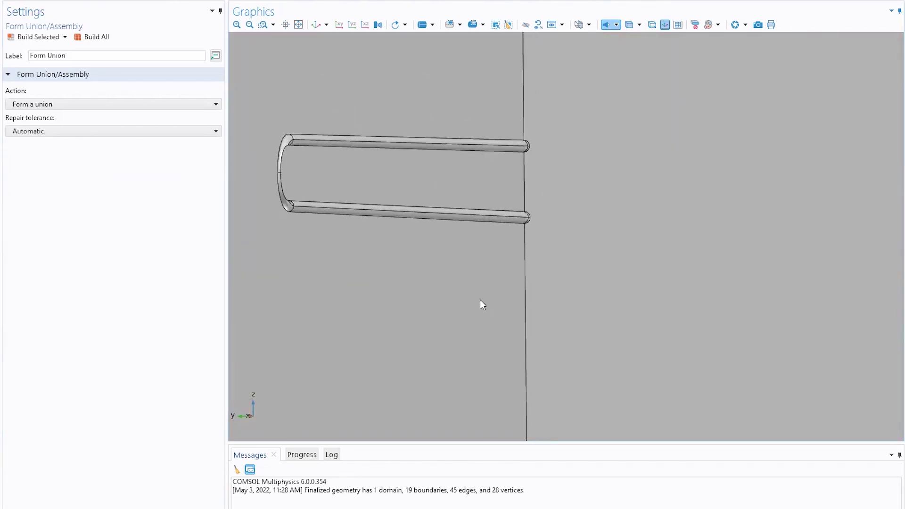
Switch to boundary selection mode and return to the default isometric view
right_click(437, 244)
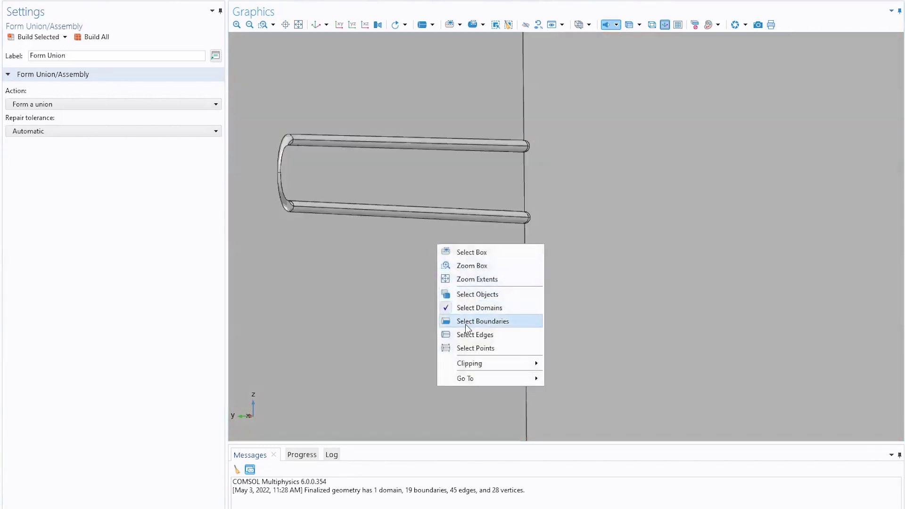
click(465, 322)
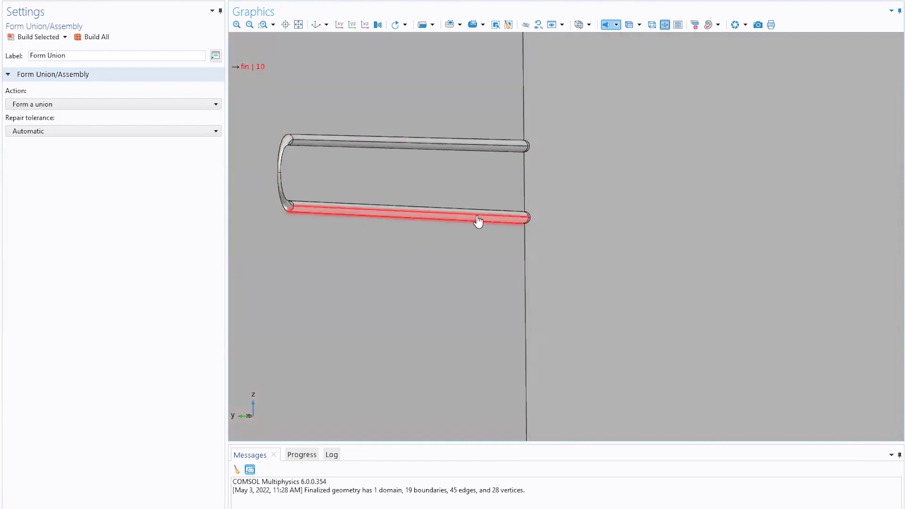
scroll(517, 262, down, 5)
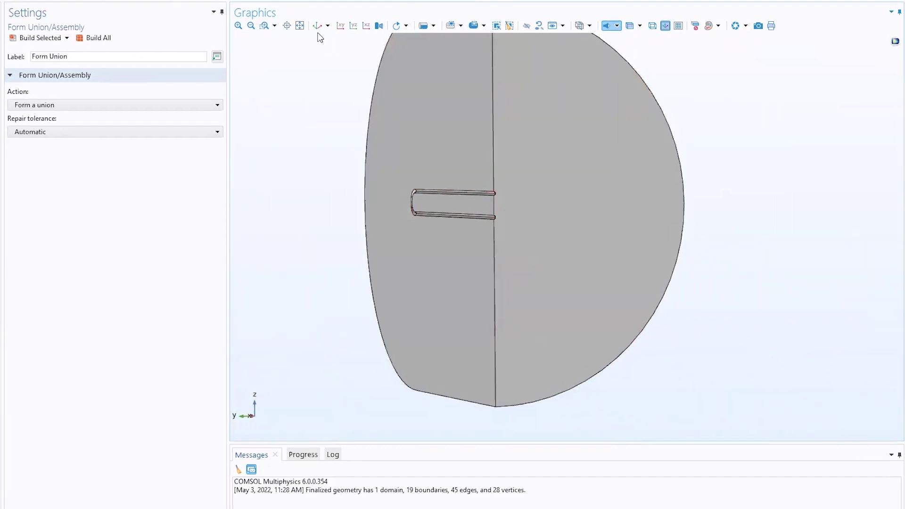
click(315, 25)
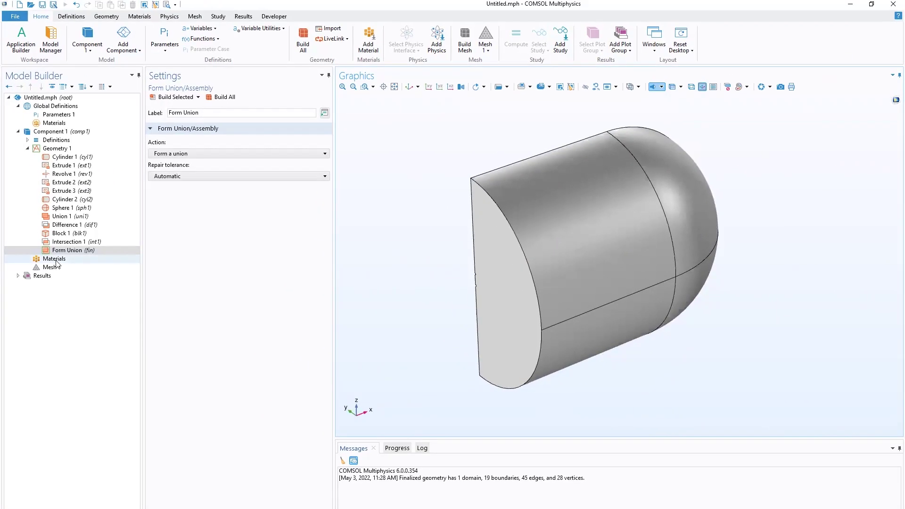
Add Perfect vacuum from the Built-in material library to Component 1
click(54, 259)
right_click(56, 262)
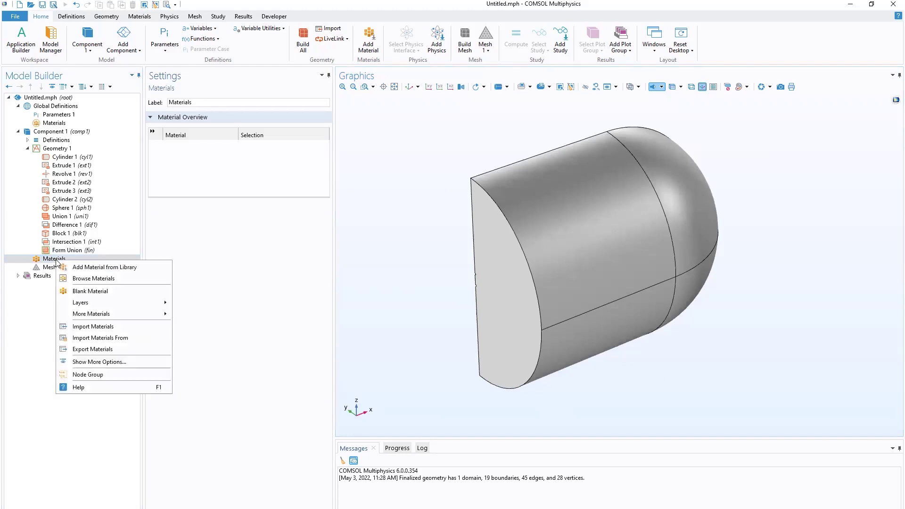
click(75, 266)
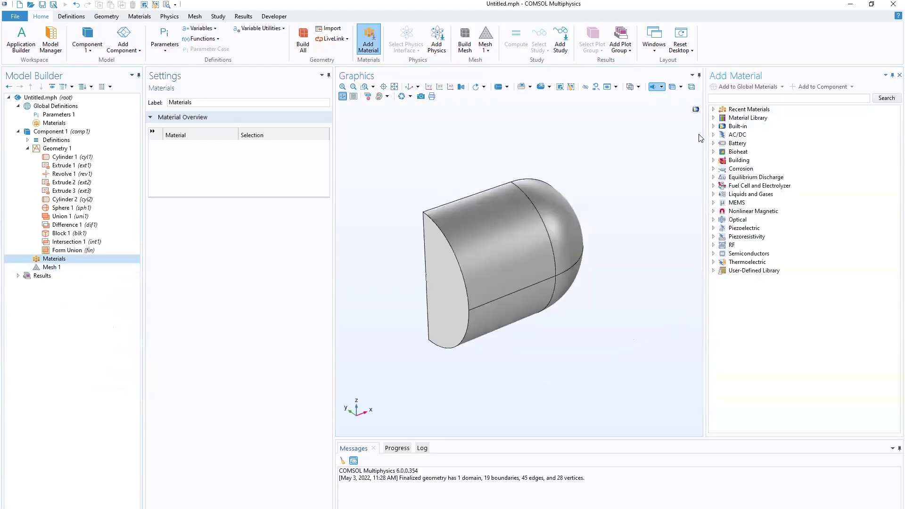
click(713, 127)
click(749, 321)
right_click(749, 322)
click(765, 337)
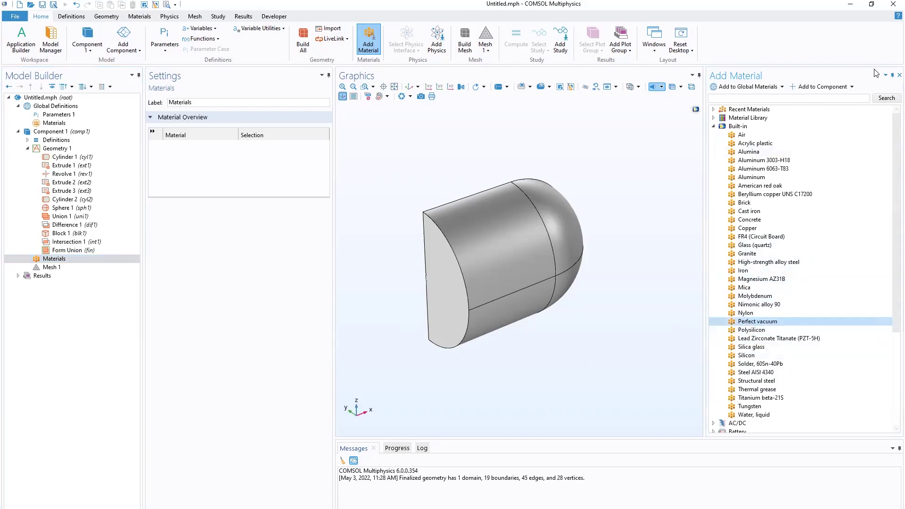
click(898, 74)
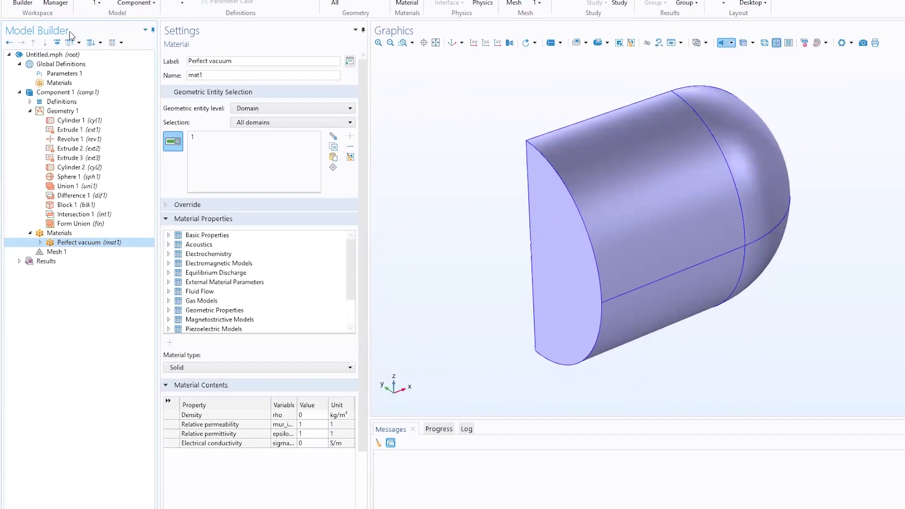
right_click(61, 92)
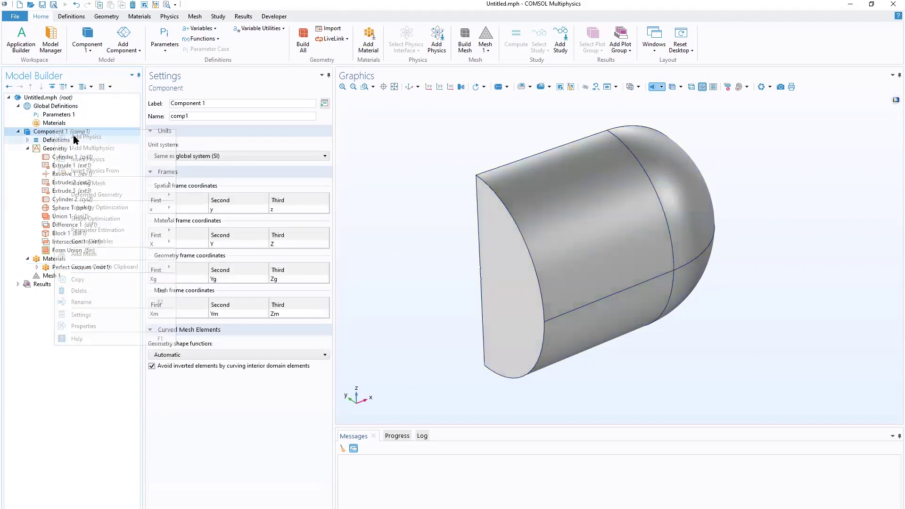
Add Electromagnetic Waves, Transient (temw) from the Radio Frequency physics to Component 1
click(74, 137)
click(712, 114)
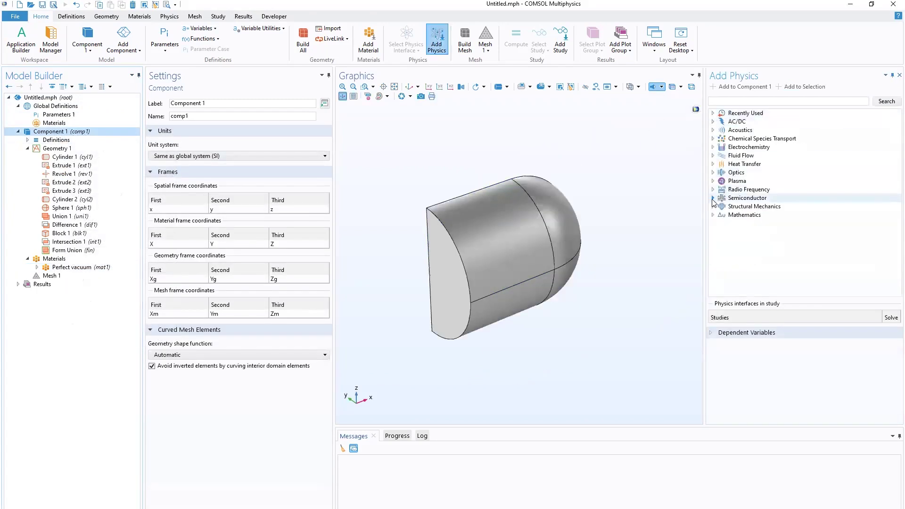
click(714, 189)
click(765, 231)
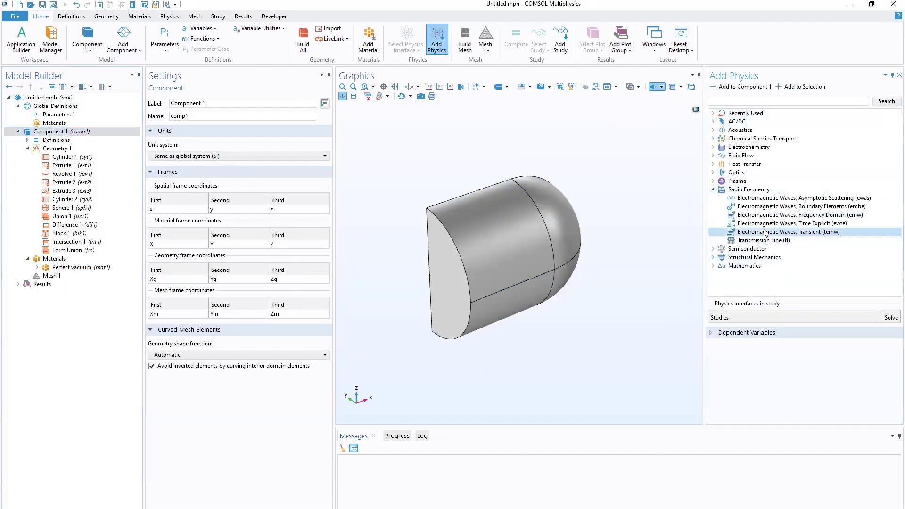
click(898, 75)
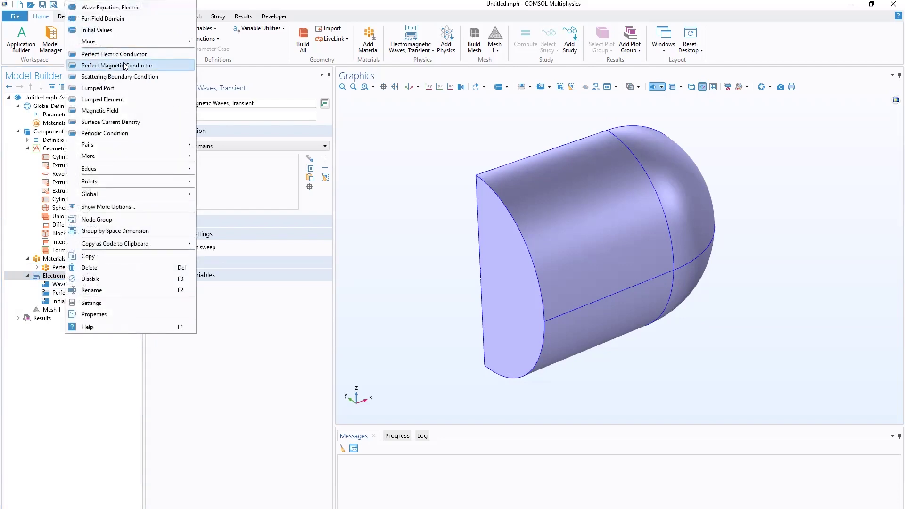
Add a Perfect Magnetic Conductor on the slot and flat-face boundaries 8 and 9
click(125, 66)
drag(433, 216, 523, 212)
click(572, 265)
click(540, 288)
drag(471, 296, 448, 279)
right_drag(448, 278, 421, 262)
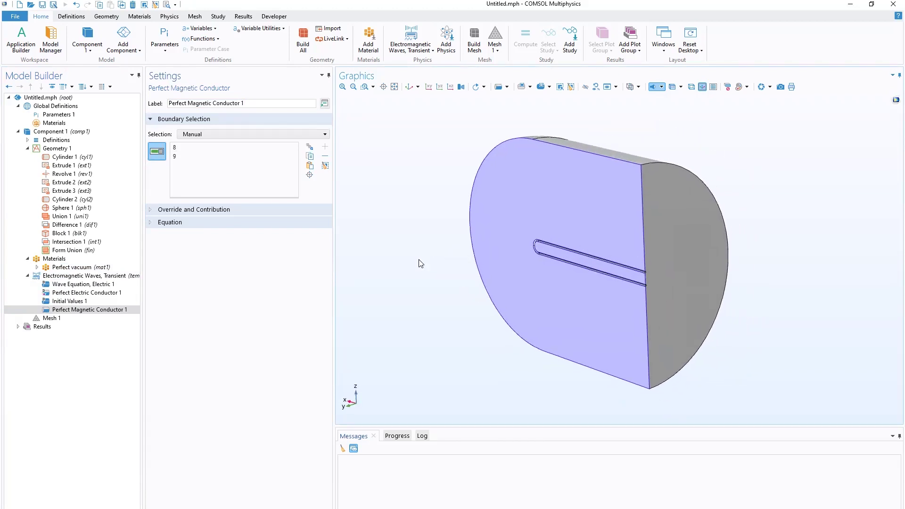
Add a second Perfect Electric Conductor on the flat end face, boundary 1
right_click(92, 279)
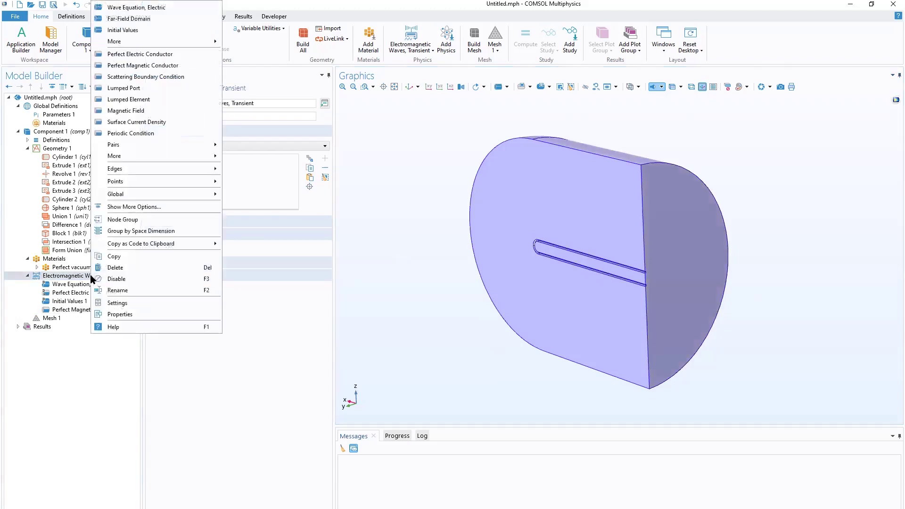
click(143, 55)
click(680, 267)
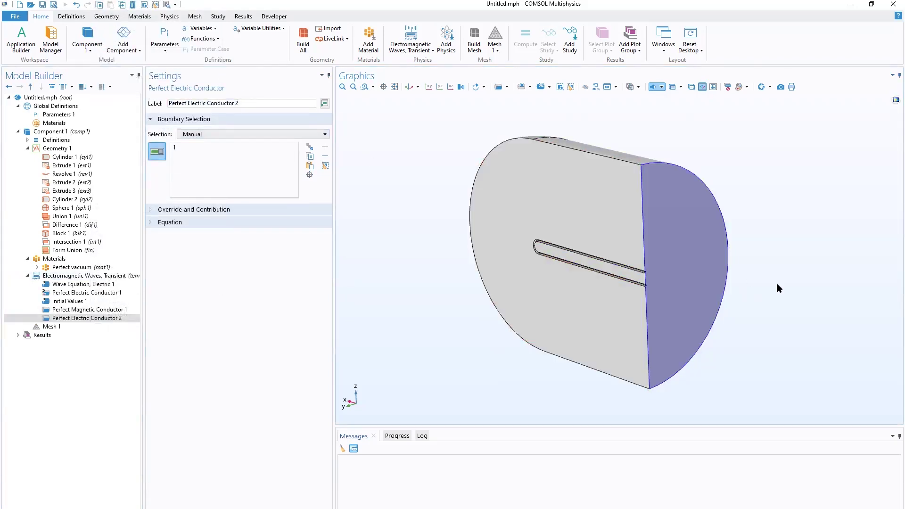
scroll(772, 270, up, 2)
drag(775, 258, 805, 254)
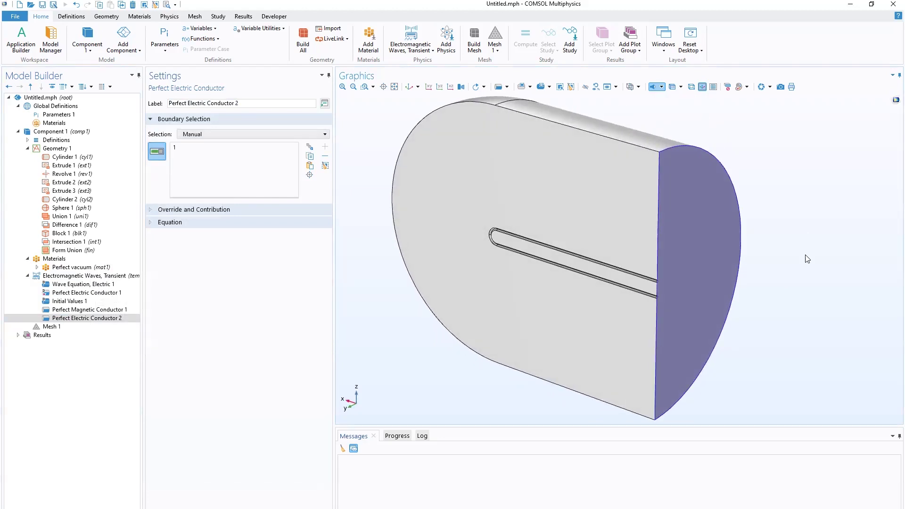
click(75, 277)
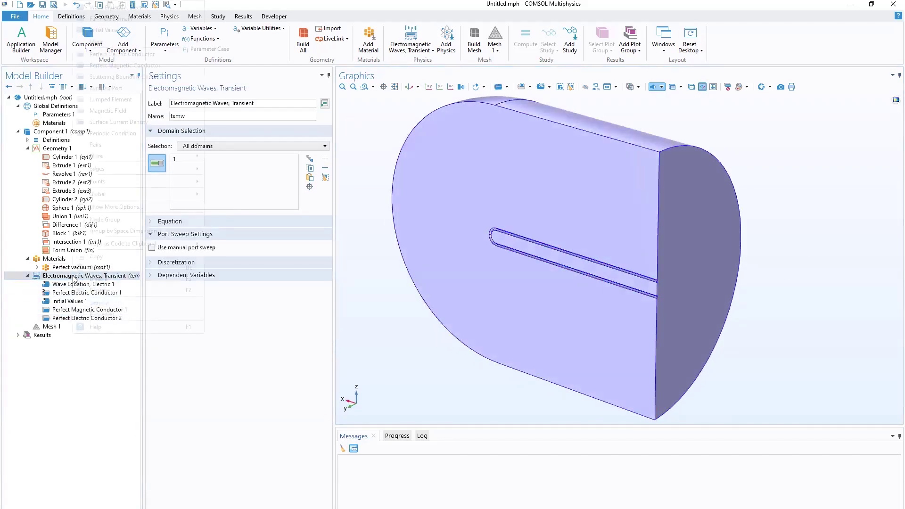
right_click(75, 277)
Add a Lumped Port on the wire end-face halves, boundaries 4 and 5
click(110, 88)
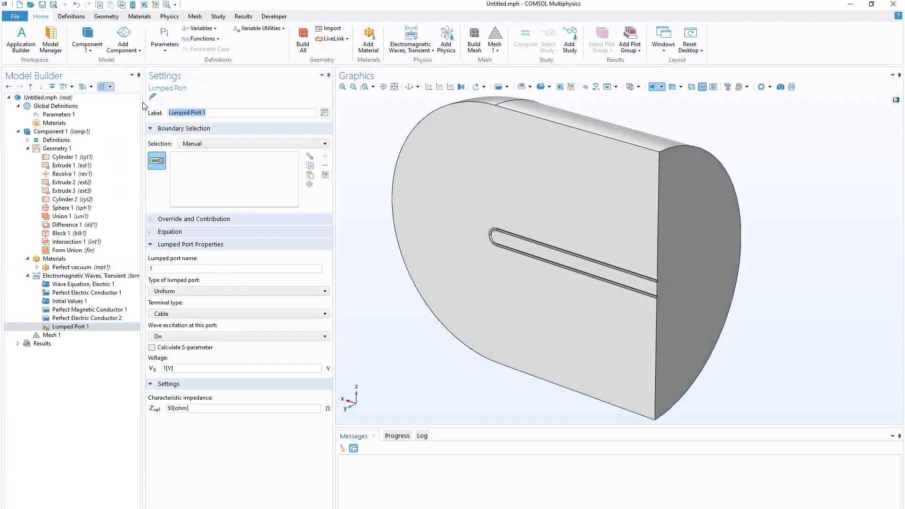
scroll(749, 363, up, 8)
scroll(580, 196, up, 3)
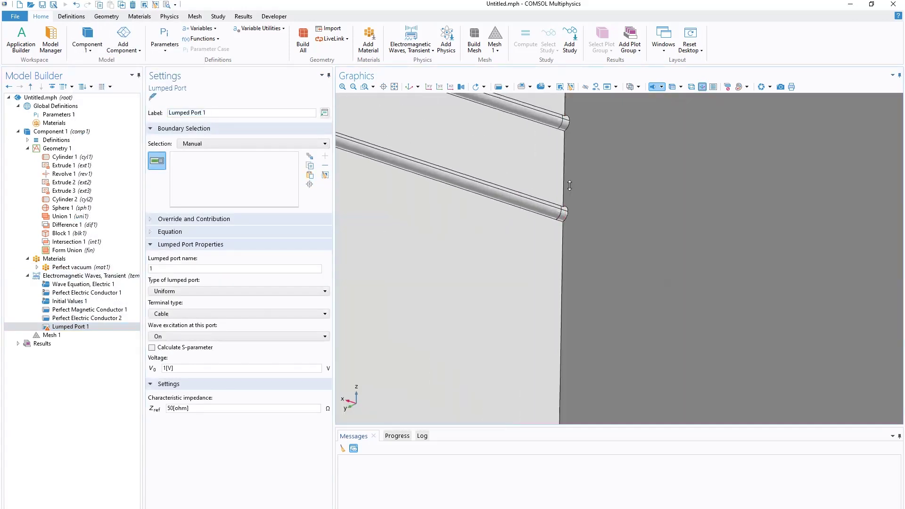
click(506, 239)
click(507, 226)
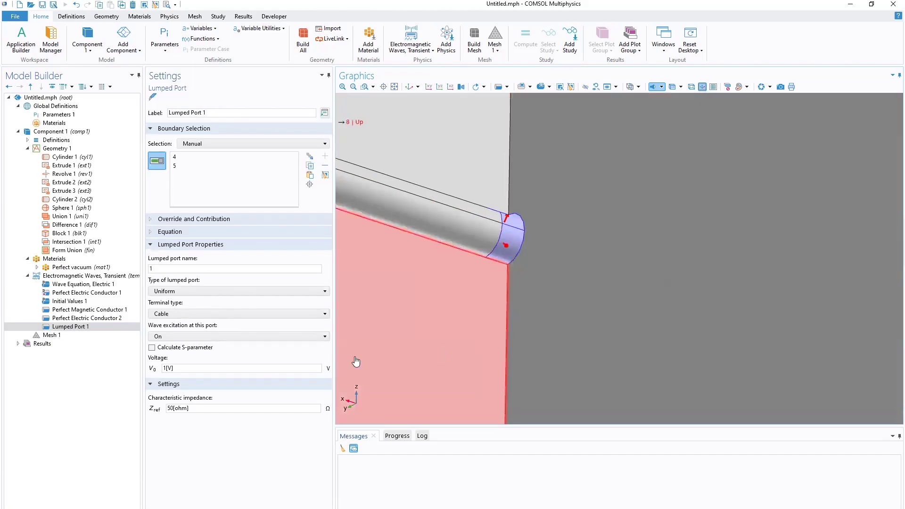
Set the lumped port's cable excitation voltage V0 to 10[V] and verify it
click(166, 368)
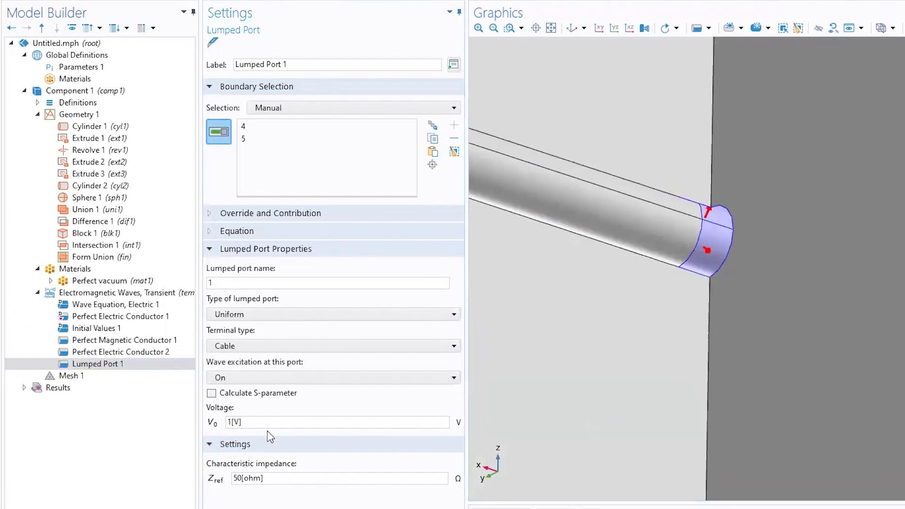
text(0)
click(279, 422)
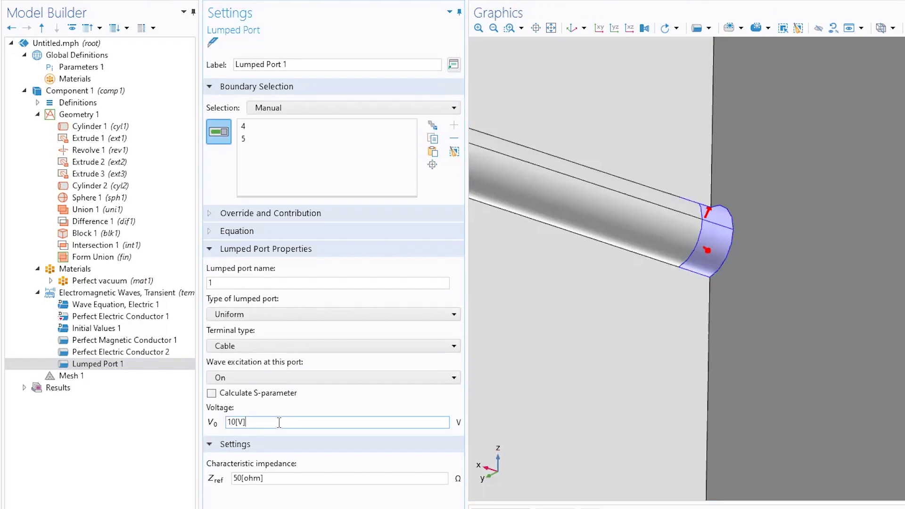
click(114, 329)
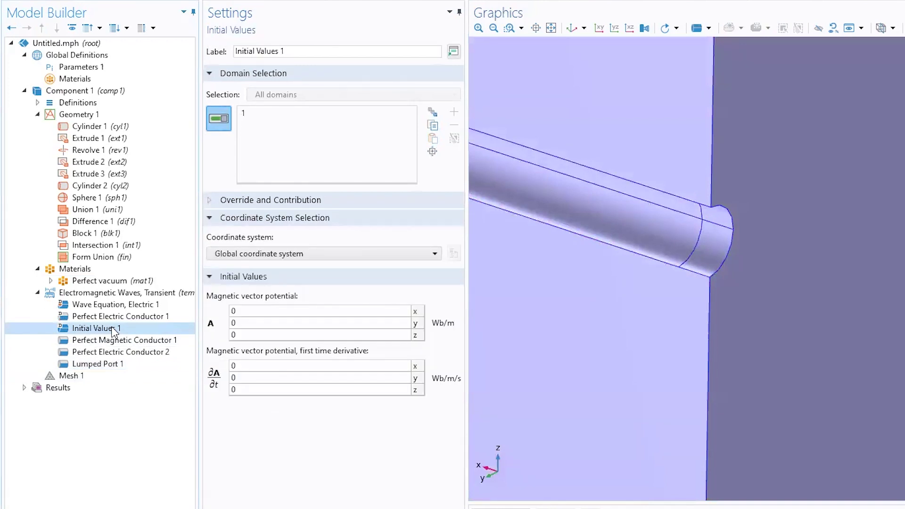
click(110, 365)
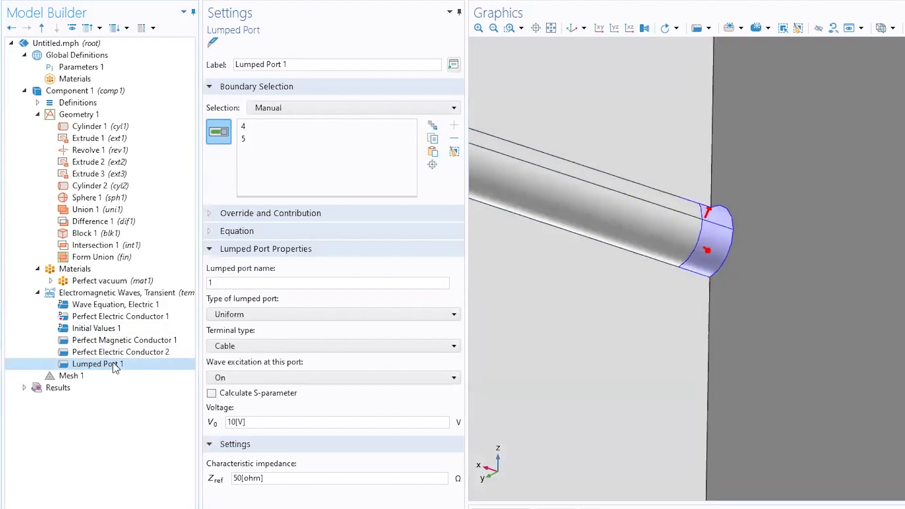
click(256, 423)
right_click(97, 292)
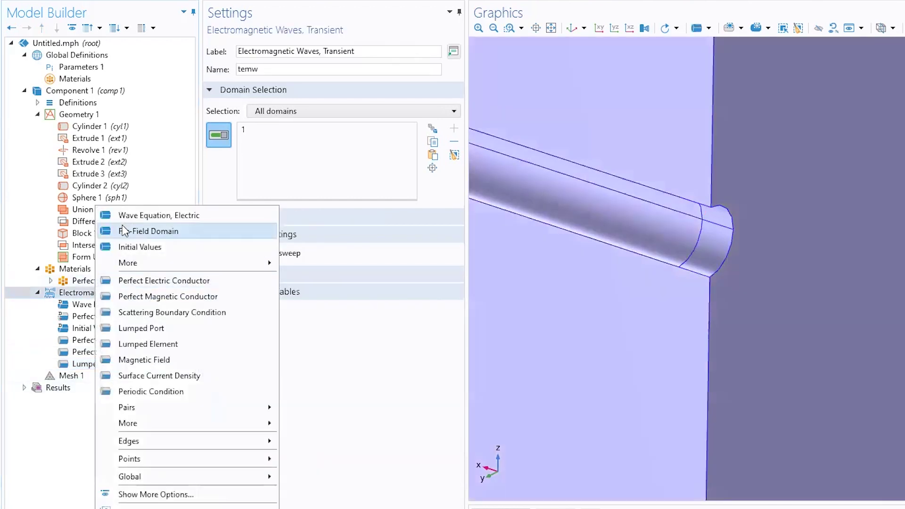
Add a 50 ohm Lumped Element on the other wire end, boundaries 6 and 7
click(167, 344)
scroll(736, 239, down, 5)
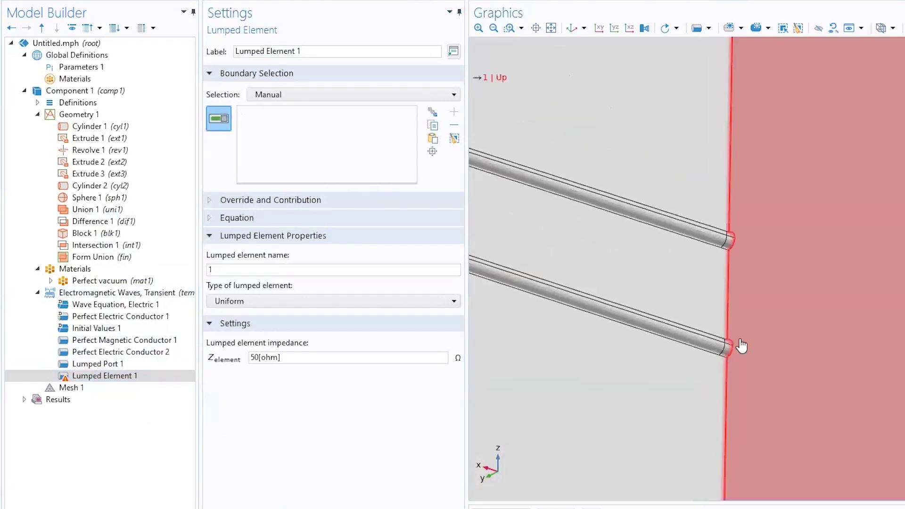
scroll(726, 349, up, 5)
click(706, 304)
click(704, 271)
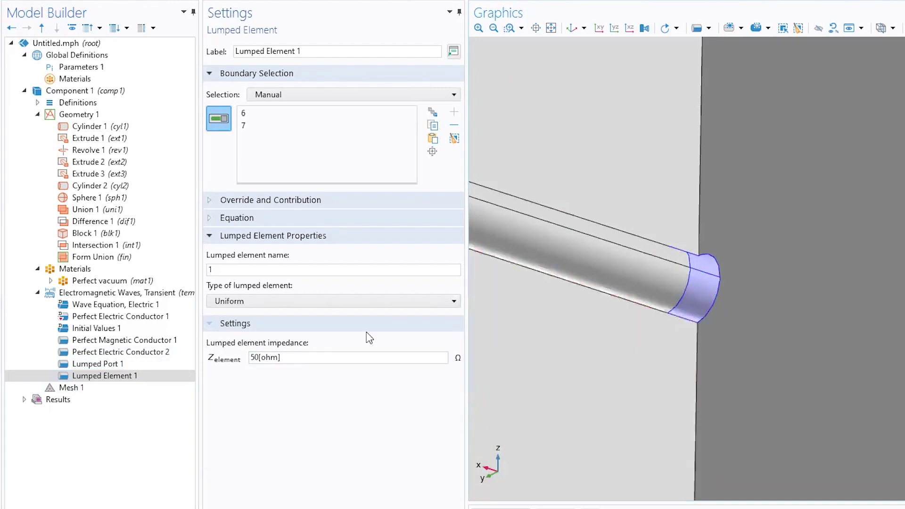
click(84, 292)
Add a Scattering Boundary Condition on cylinder and hemisphere boundaries 2, 3, 14 and 15
right_click(83, 292)
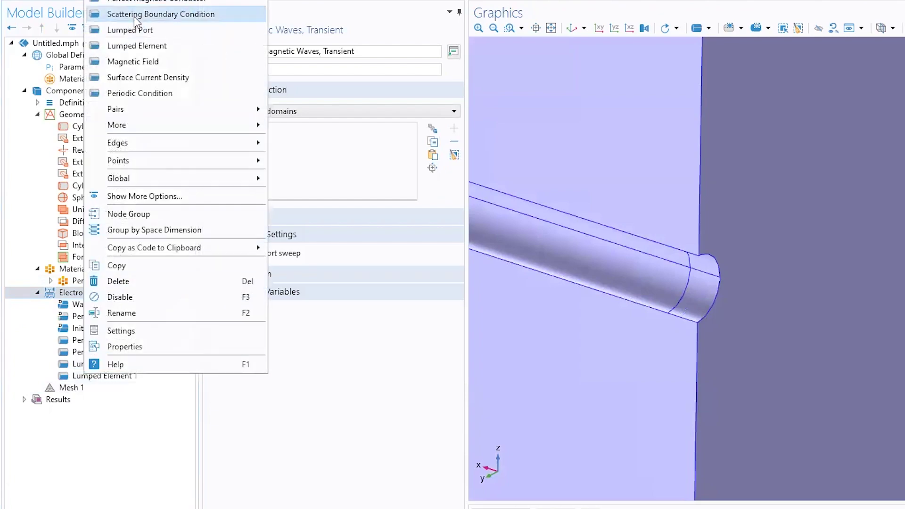
click(141, 14)
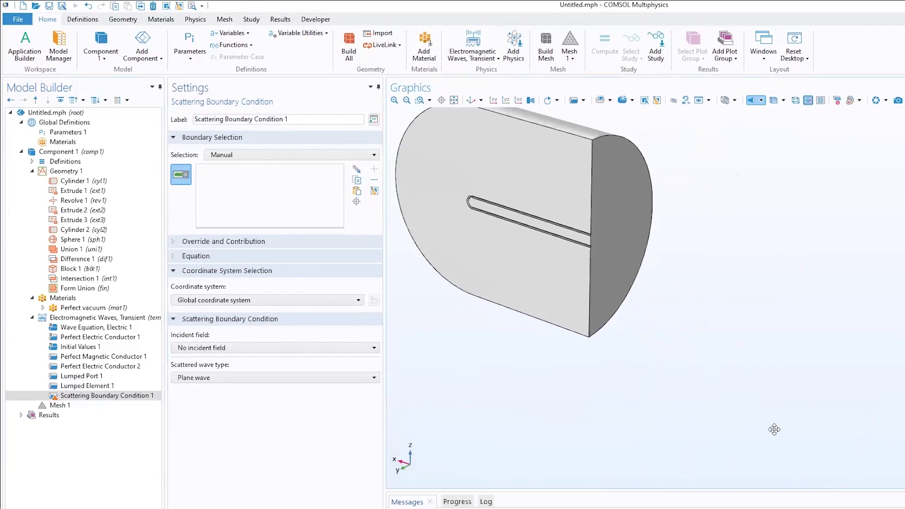
drag(712, 366, 650, 394)
click(557, 196)
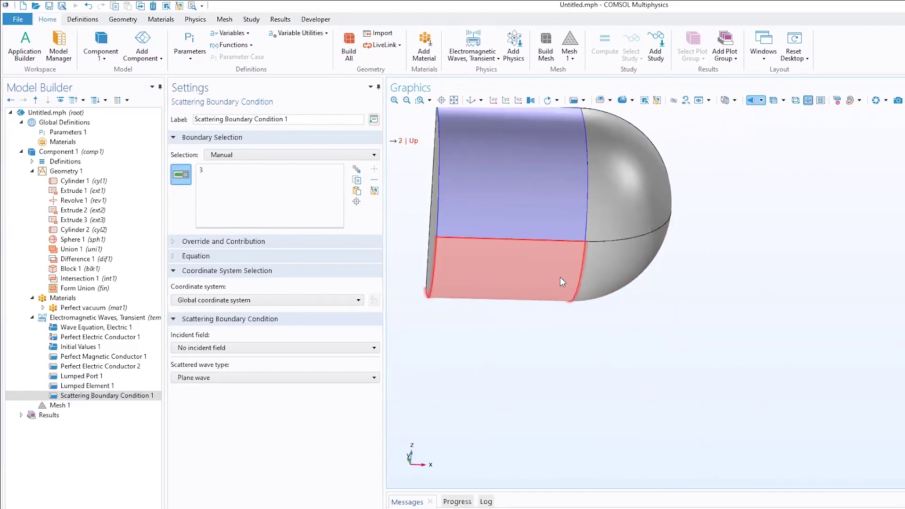
click(566, 264)
click(615, 217)
click(622, 268)
drag(733, 346, 753, 382)
drag(819, 357, 902, 325)
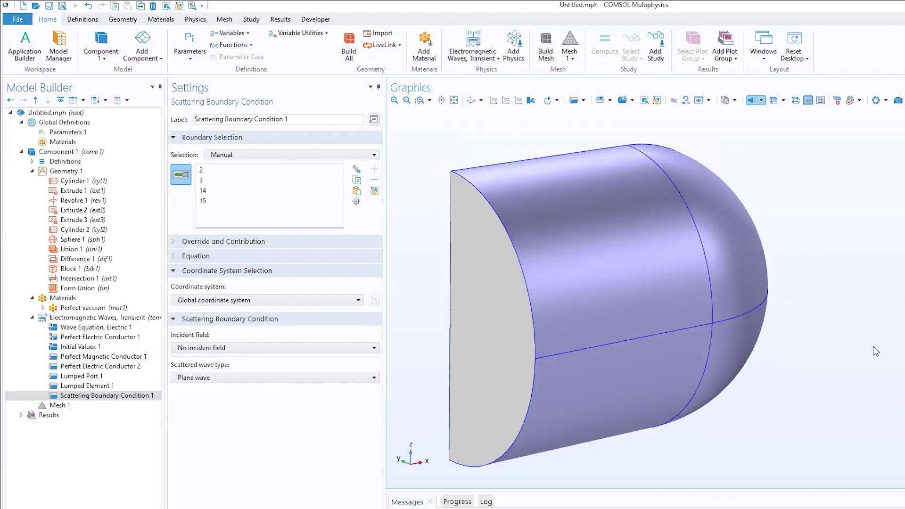
drag(889, 330, 889, 308)
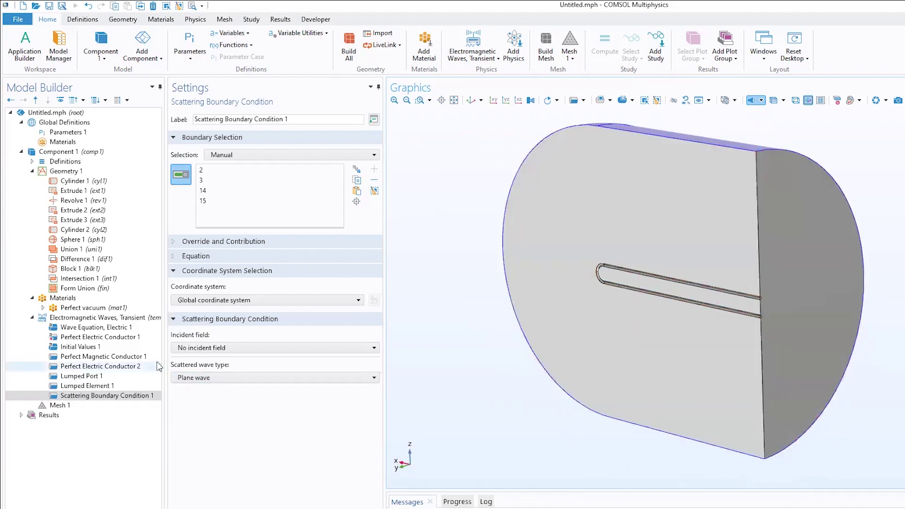
click(112, 337)
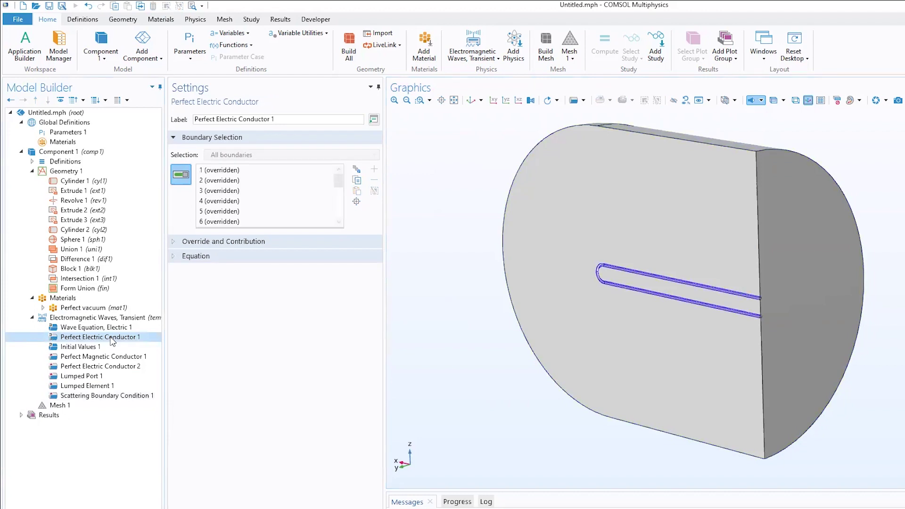
Inspect the wire's Perfect Electric Conductor 1 and review Wave Equation, Electric 1 settings
mouse_move(448, 396)
mouse_down()
mouse_move(418, 367)
mouse_move(430, 386)
mouse_move(443, 383)
mouse_up()
scroll(678, 316, up, 4)
drag(597, 278, 660, 182)
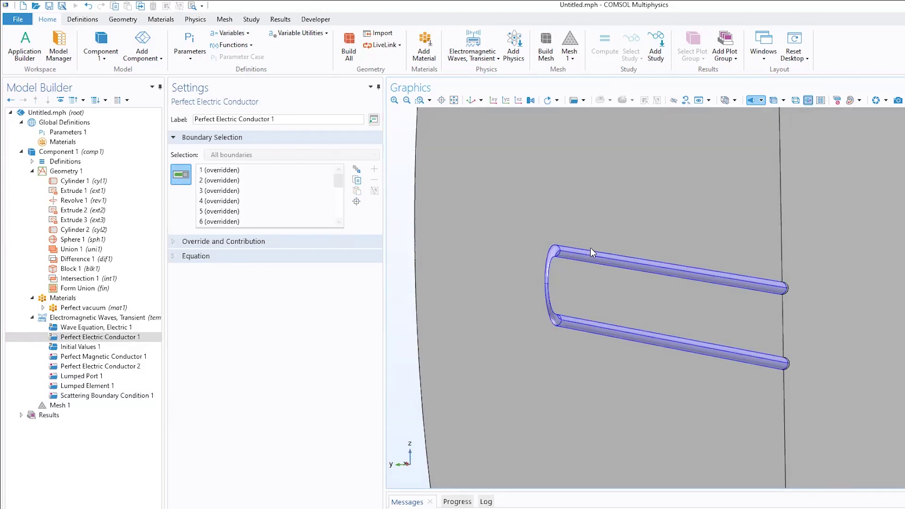
click(78, 326)
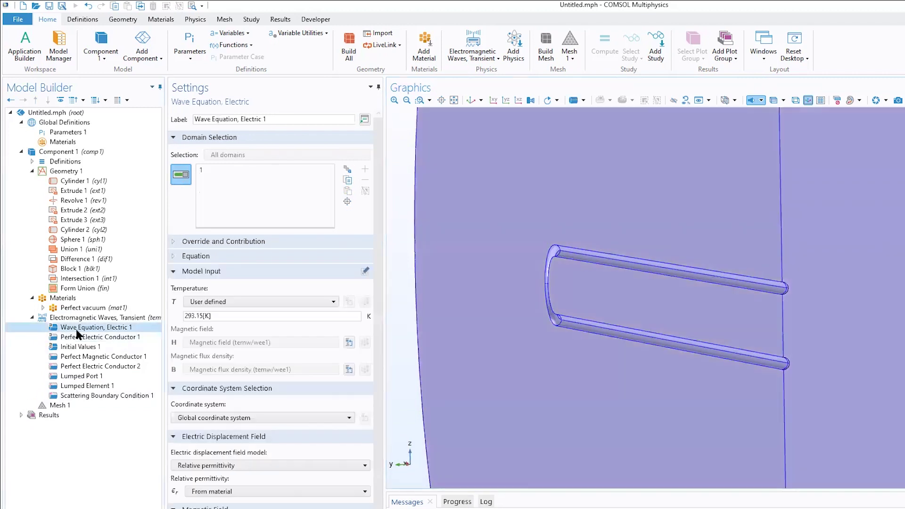
click(174, 271)
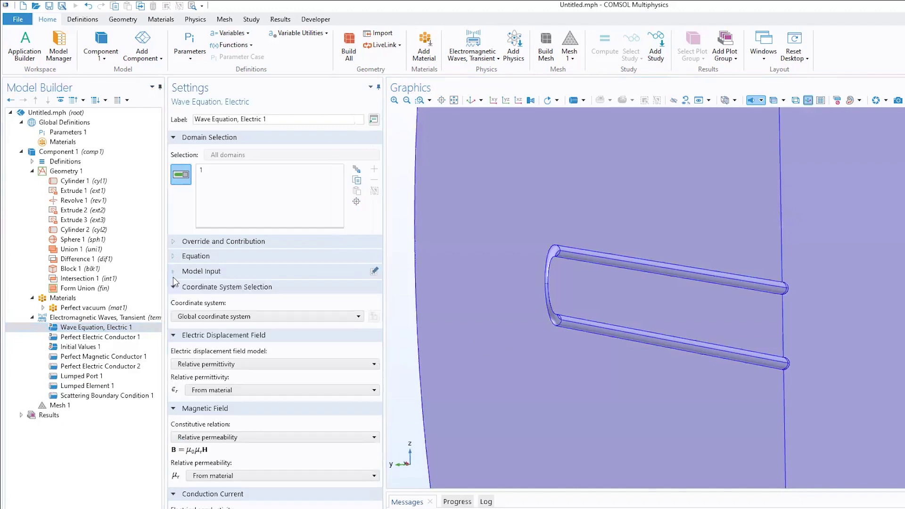
click(173, 288)
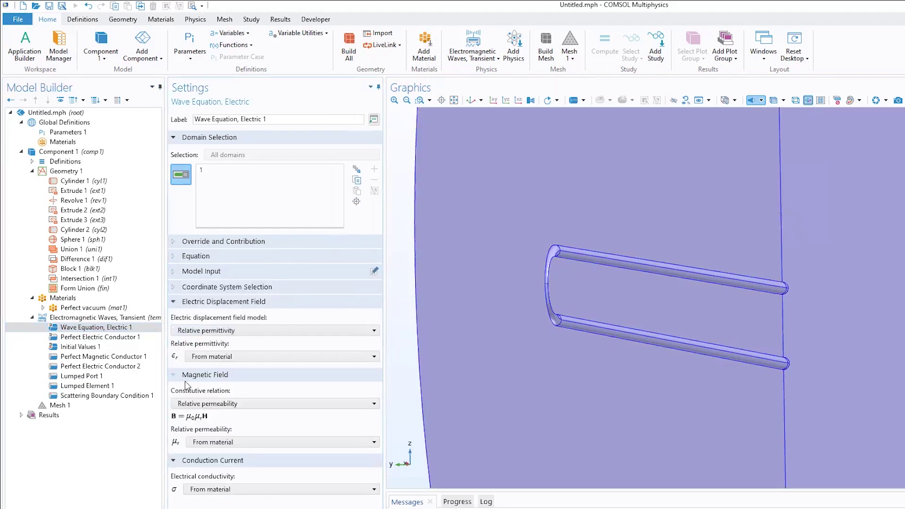
Show the Perfect vacuum material settings and return the model to the default view
click(64, 309)
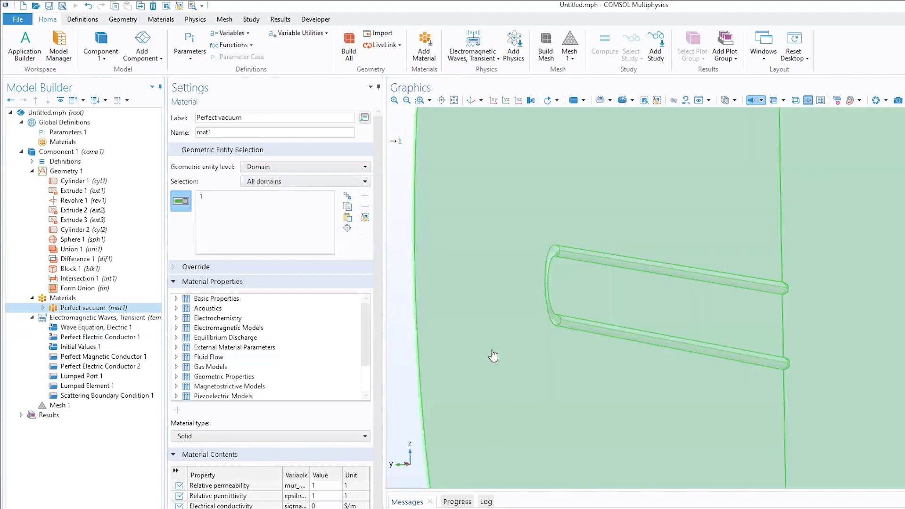
scroll(606, 454, down, 5)
drag(750, 408, 800, 414)
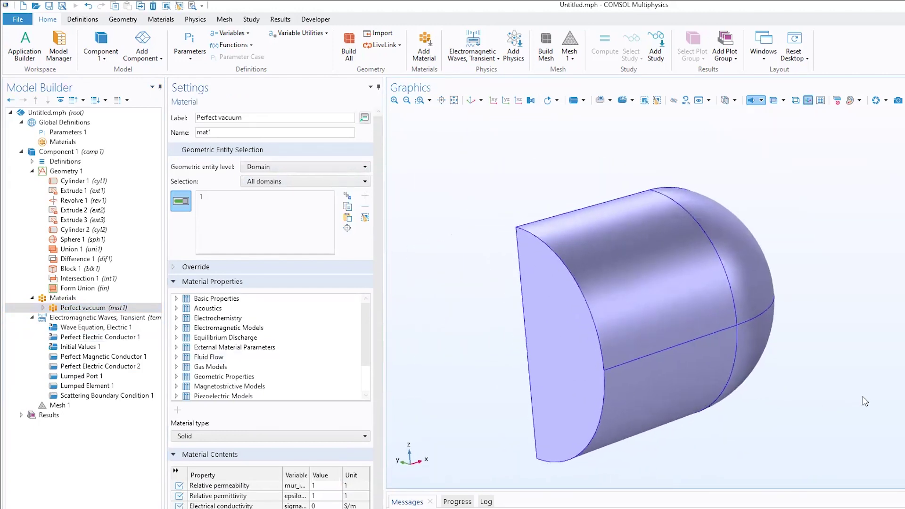
click(472, 101)
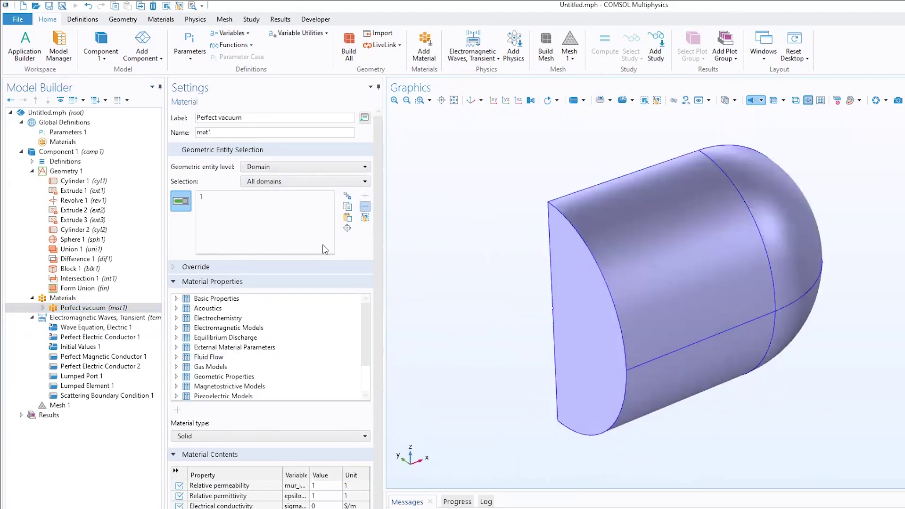
Build Mesh 1 at Coarser size, then rebuild at Fine for 17050 domain elements
click(57, 406)
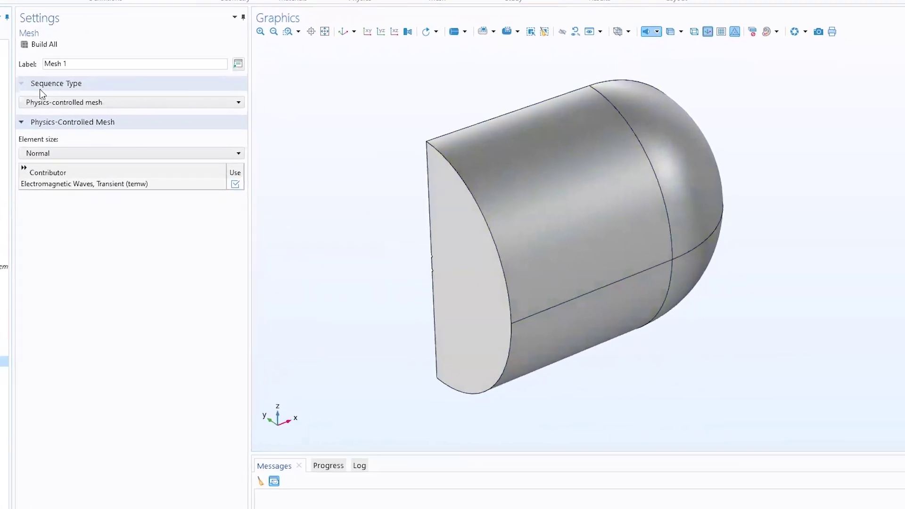
click(33, 150)
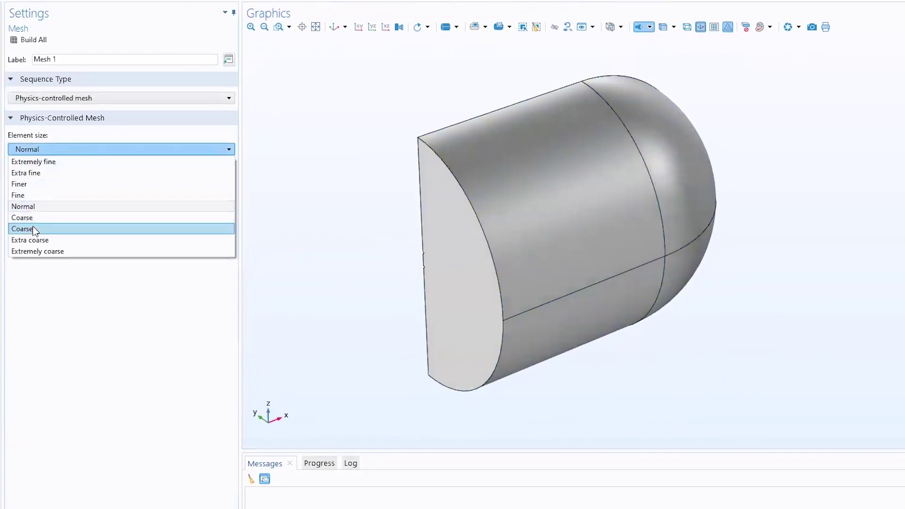
click(33, 226)
click(28, 40)
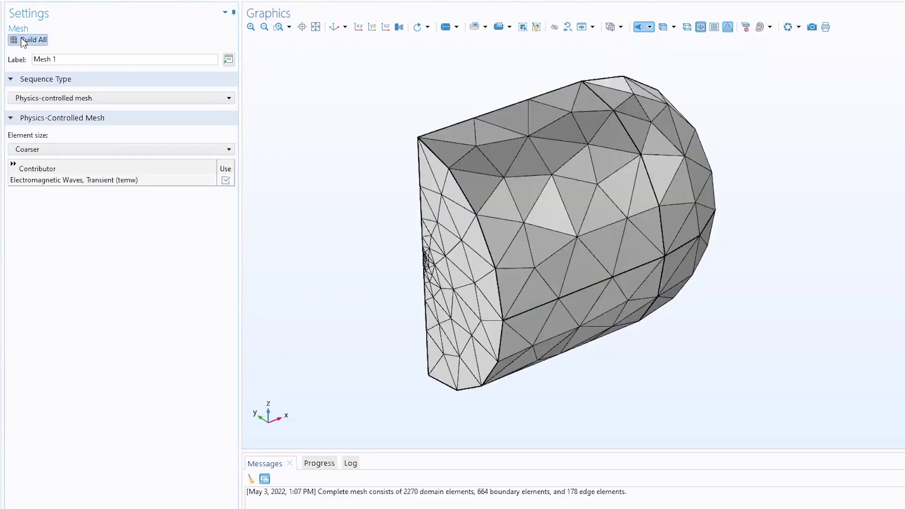
click(43, 151)
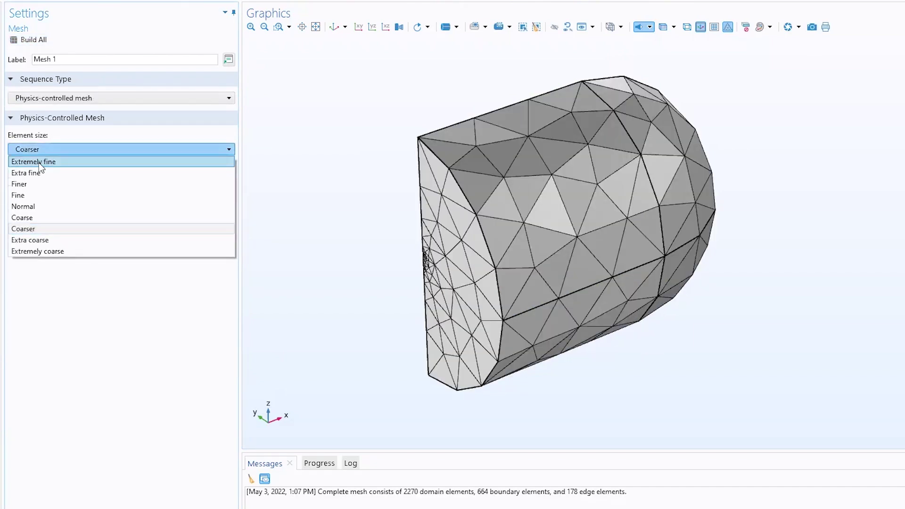
click(34, 193)
click(27, 38)
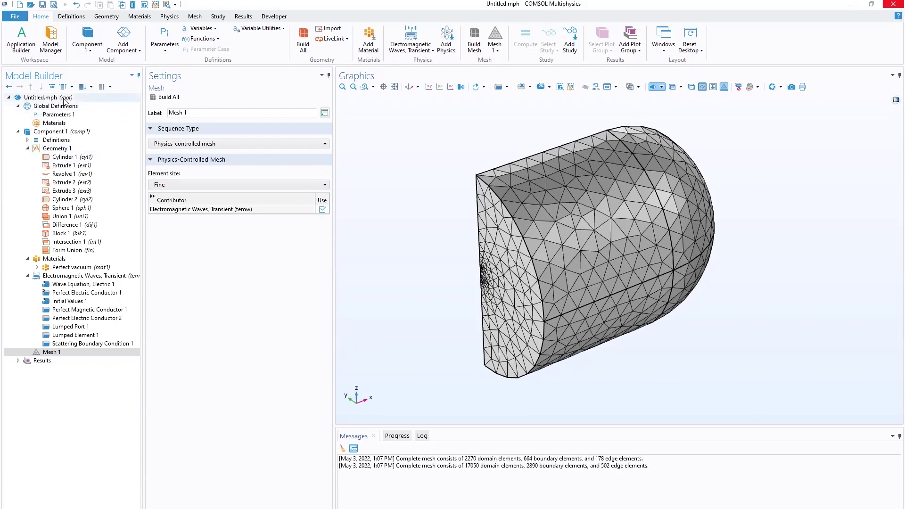
Add a Time Dependent study with output times 0 3[us]
right_click(65, 99)
click(113, 137)
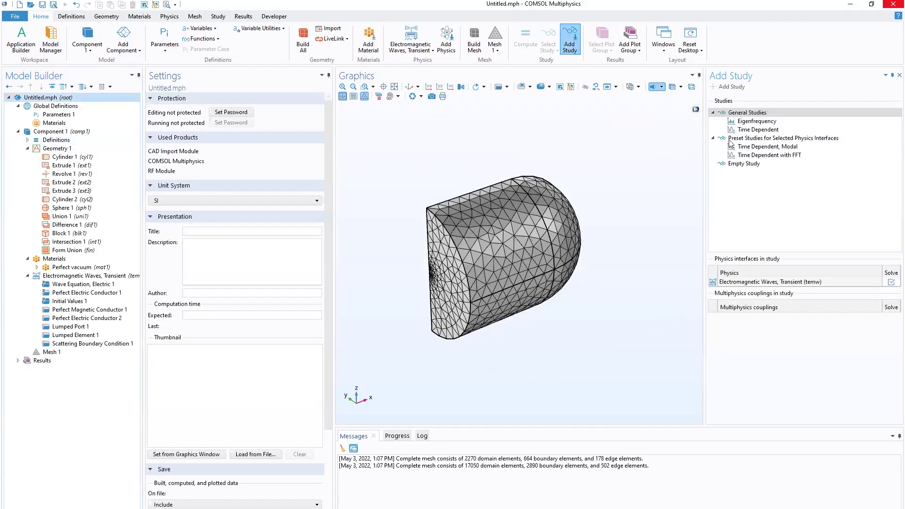
double_click(770, 130)
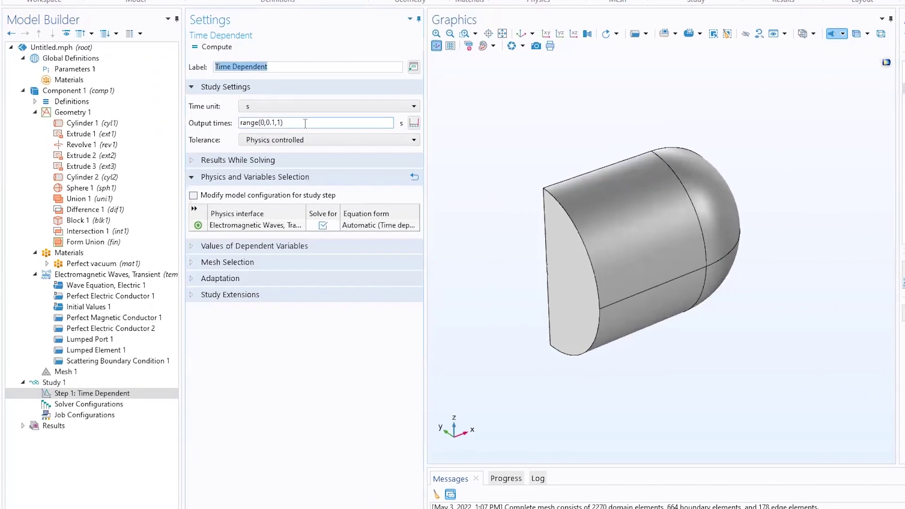
triple_click(189, 156)
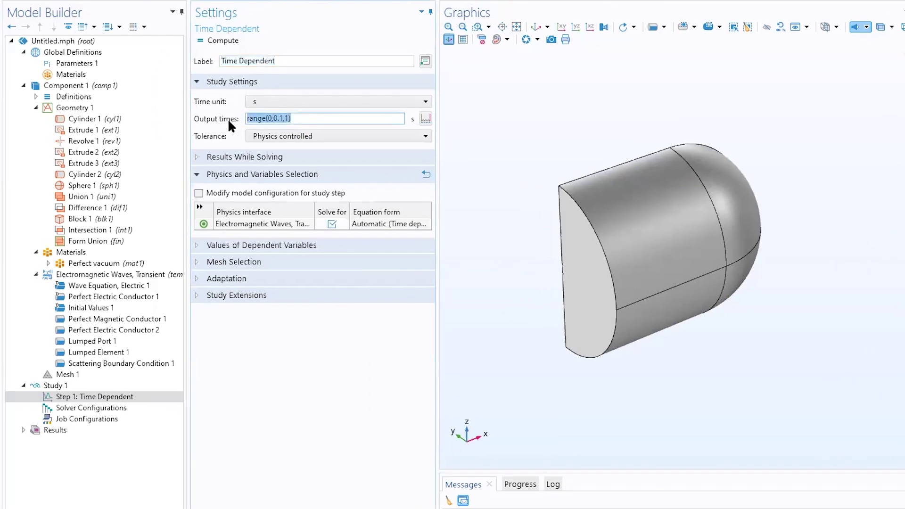
text(0 3)
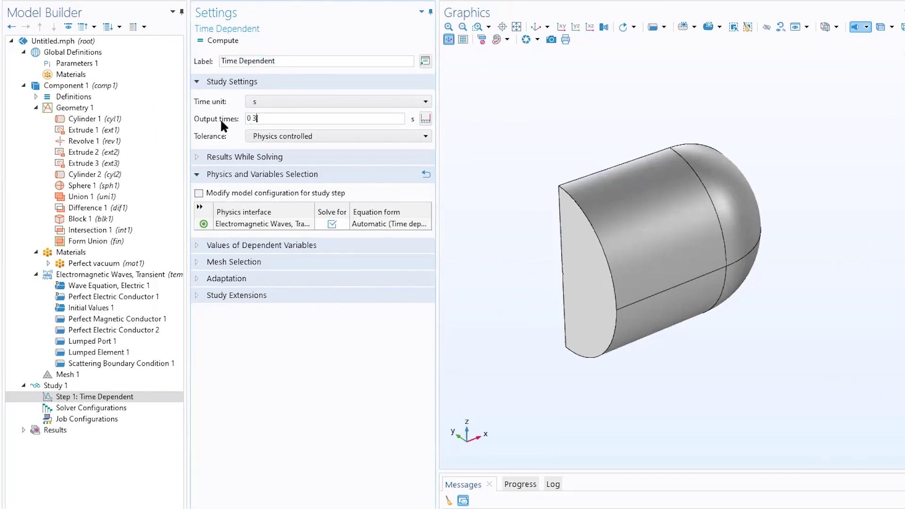
text([us])
Set the study tolerance to User controlled with relative tolerance 5e-5
click(261, 138)
click(265, 148)
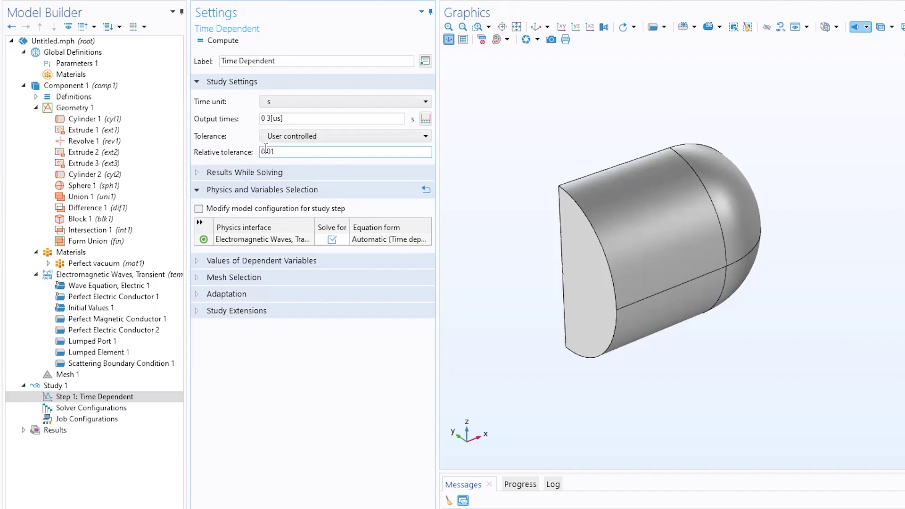
drag(290, 154, 232, 160)
text(5e-5)
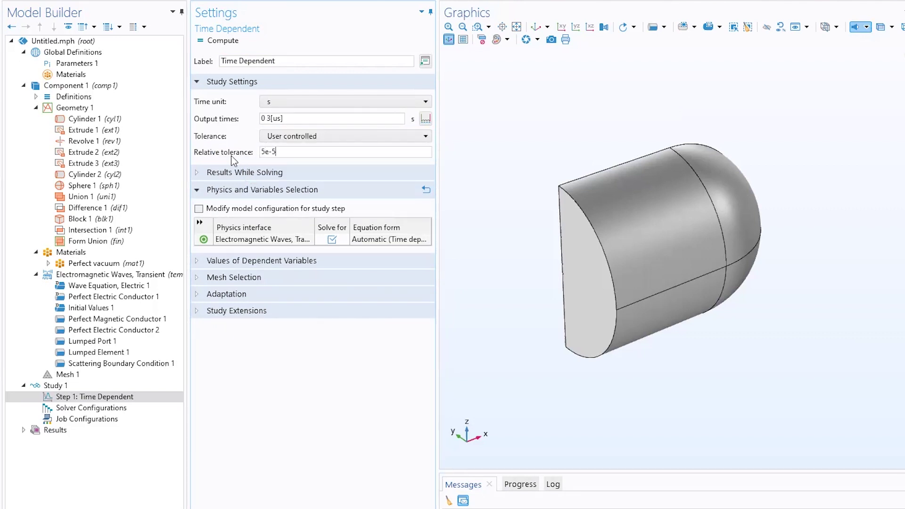
key(Tab)
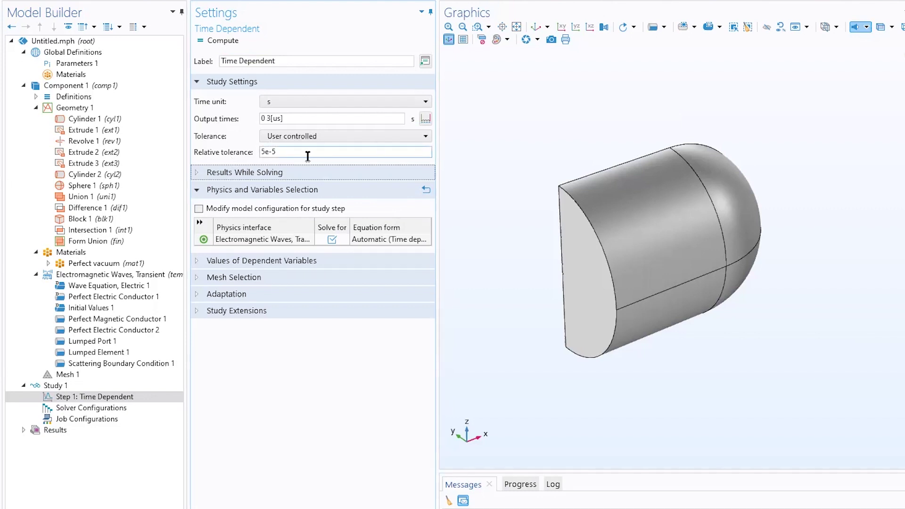
scroll(669, 254, up, 2)
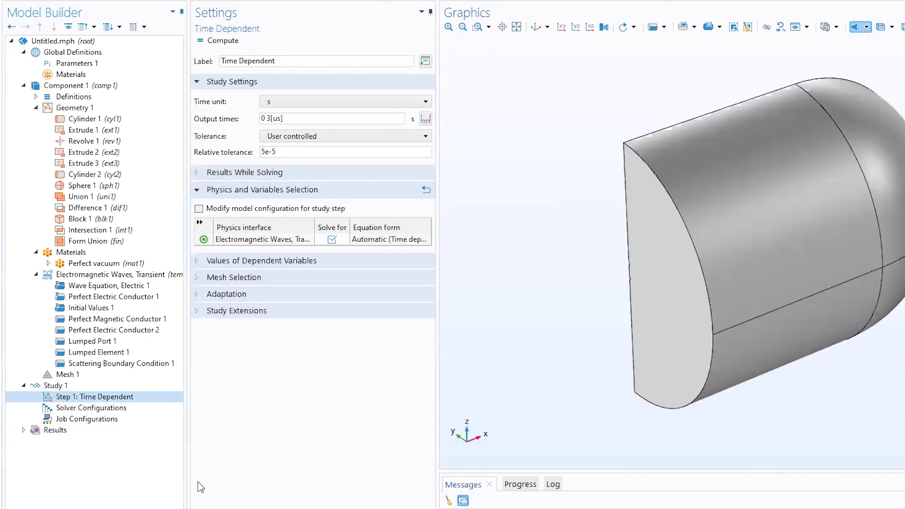
Show the default solver, set Time-Dependent Solver 1 to store steps taken by solver, and compute Study 1
click(66, 410)
right_click(67, 409)
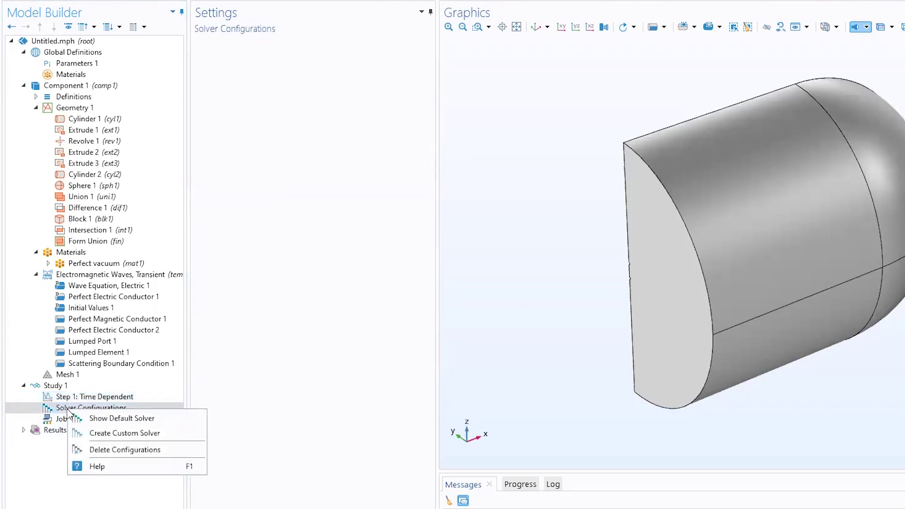
click(98, 417)
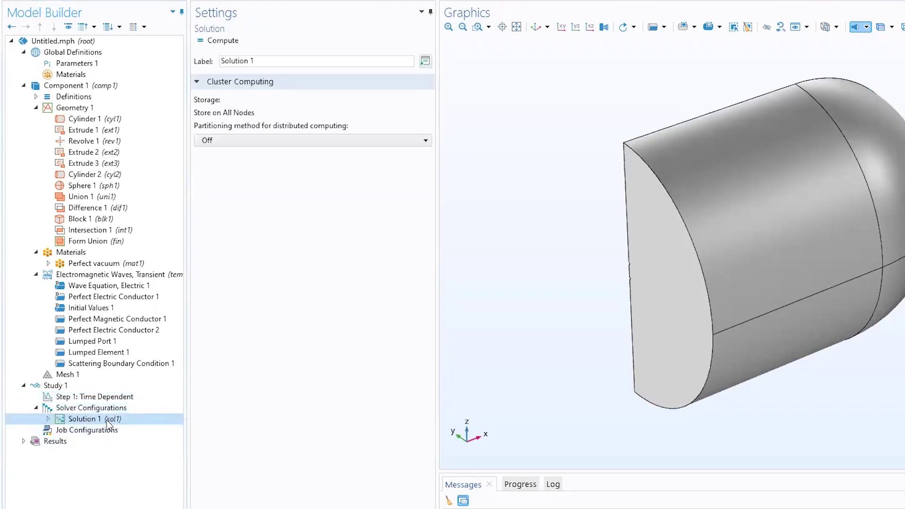
click(92, 452)
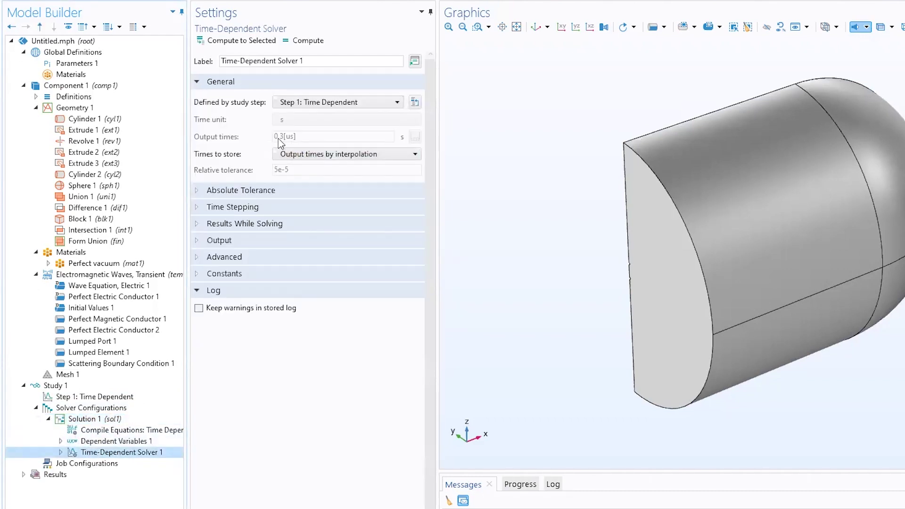
click(319, 156)
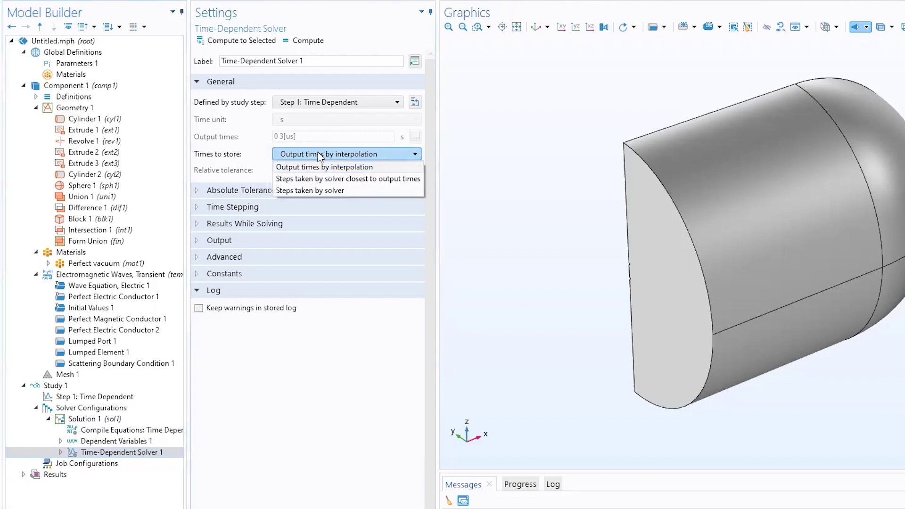
click(318, 187)
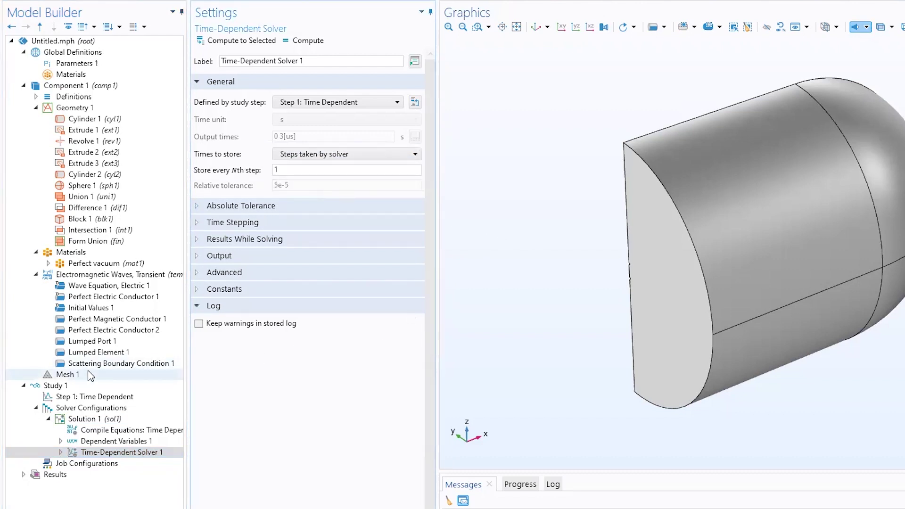
click(59, 385)
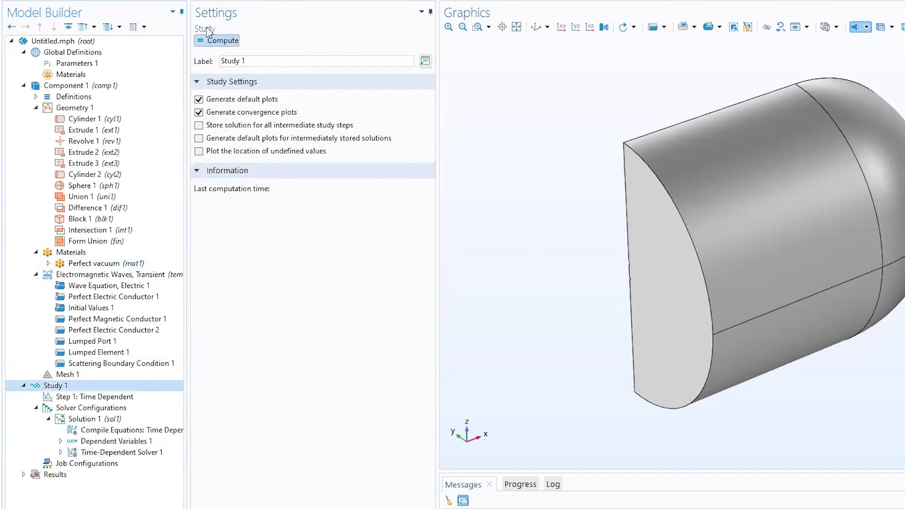
click(219, 40)
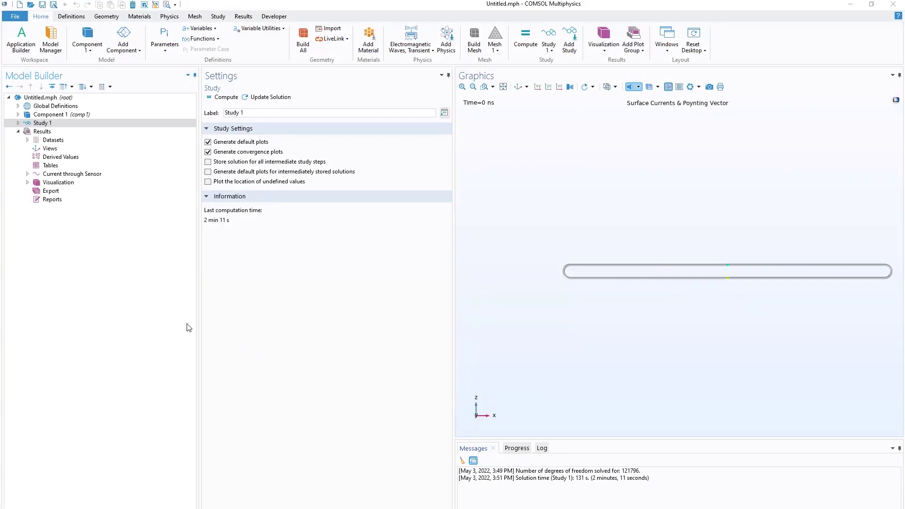
Show the Visualization plot with enlarged panes, zoomed onto the port, and stepped to 0.75 ns
click(58, 182)
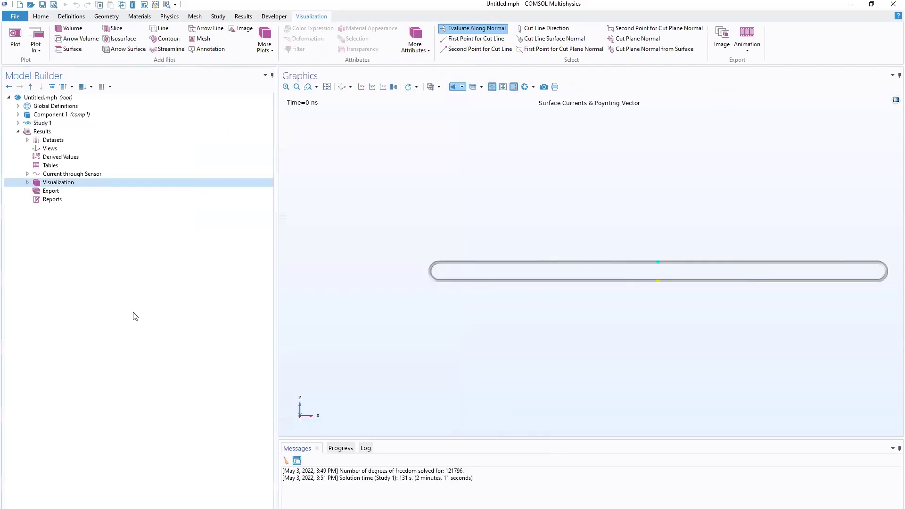
drag(279, 300, 232, 300)
drag(84, 297, 80, 240)
scroll(632, 259, up, 3)
scroll(632, 259, up, 5)
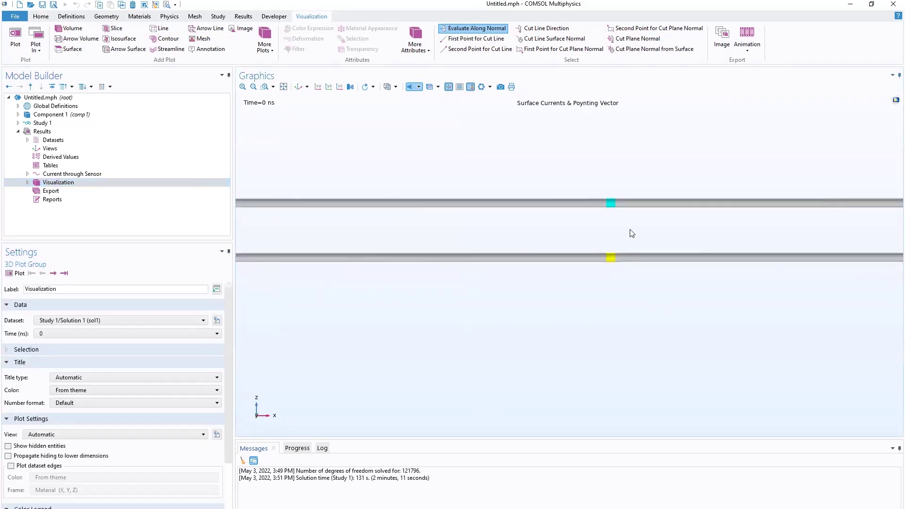
scroll(529, 212, up, 4)
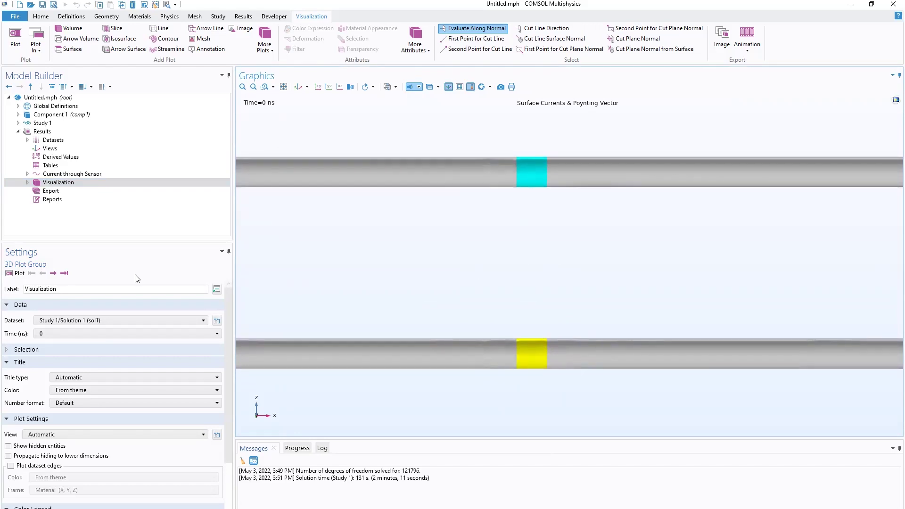
click(53, 273)
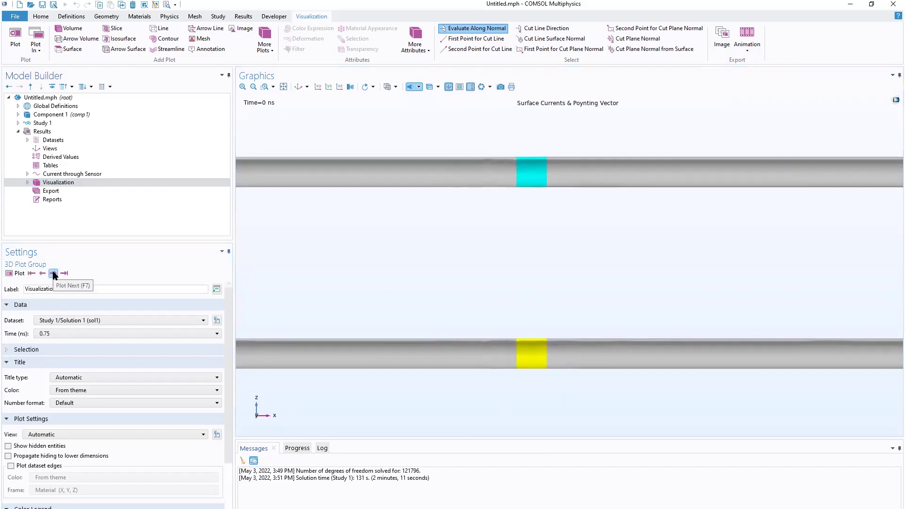
Centre the port arrows and step the plot from 0.75 ns to 4.5 ns
right_drag(413, 278, 414, 263)
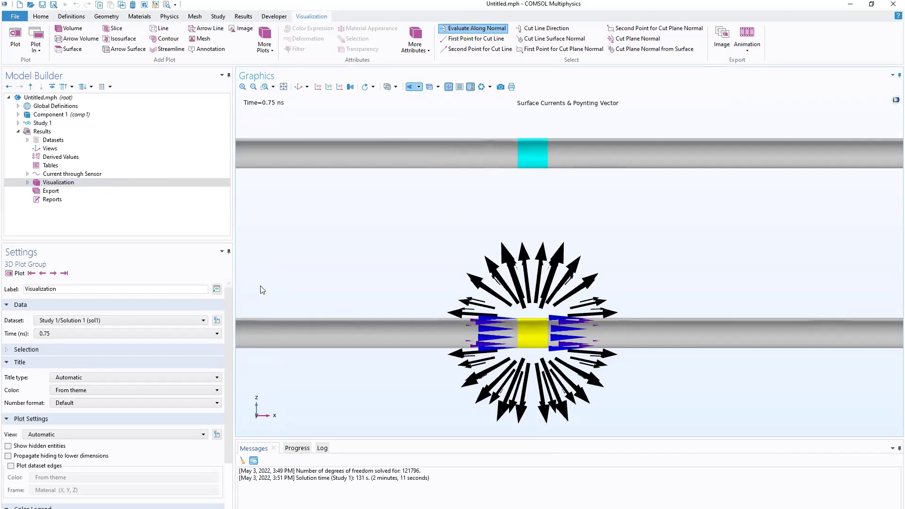
click(53, 273)
click(54, 273)
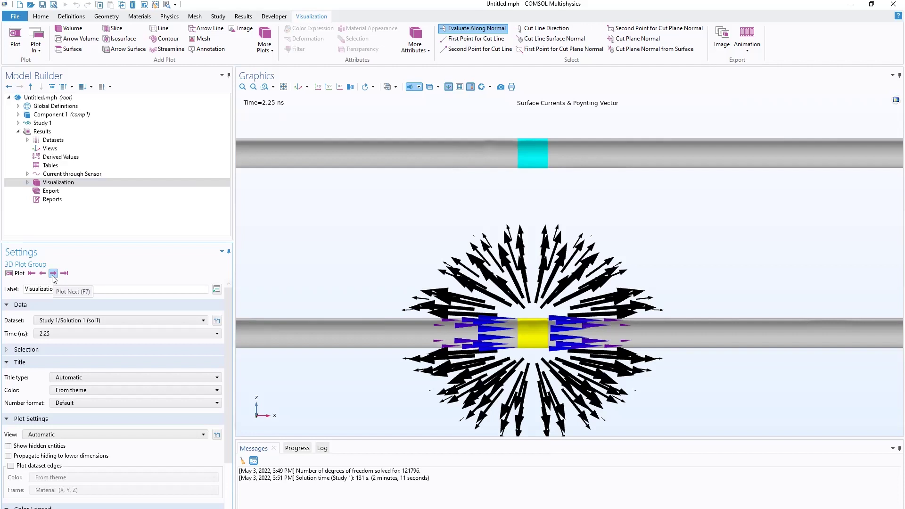
click(52, 274)
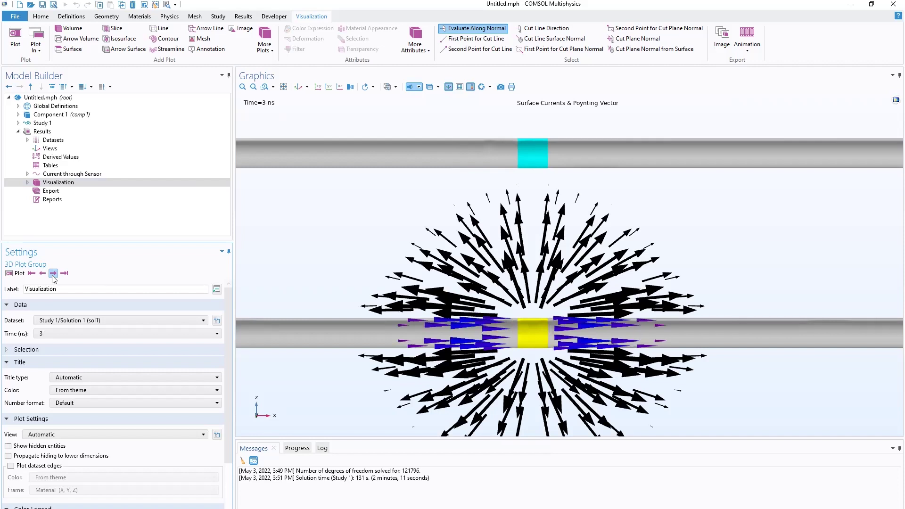
scroll(359, 208, down, 2)
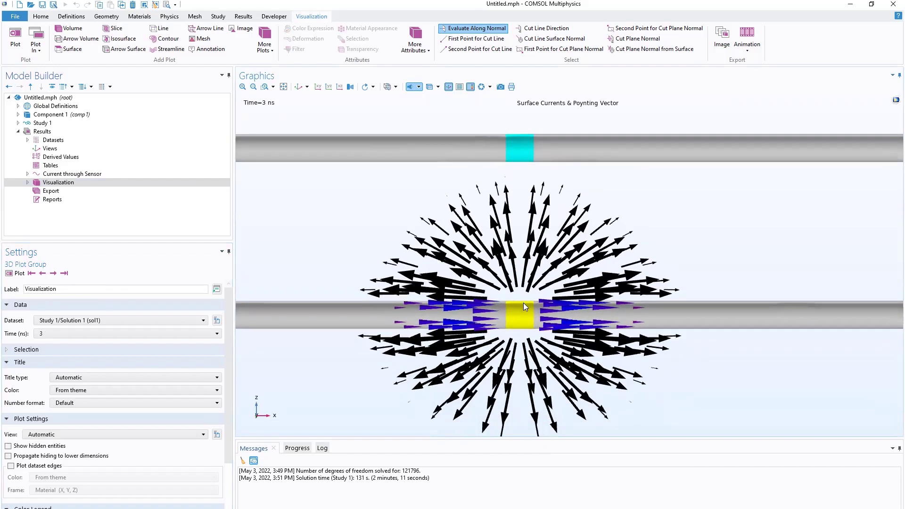
click(53, 274)
click(53, 274)
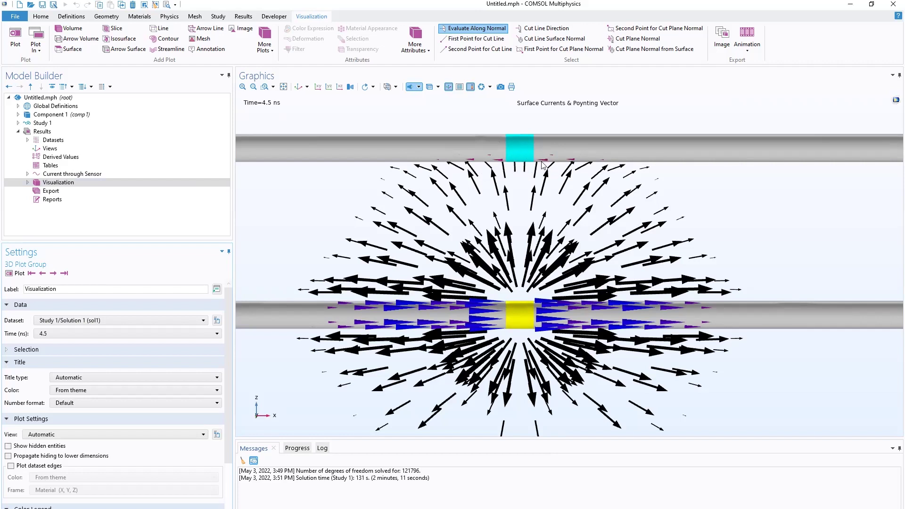
Continue stepping the plot to 10.5 ns and open the Time (ns) solution list
scroll(497, 206, down, 2)
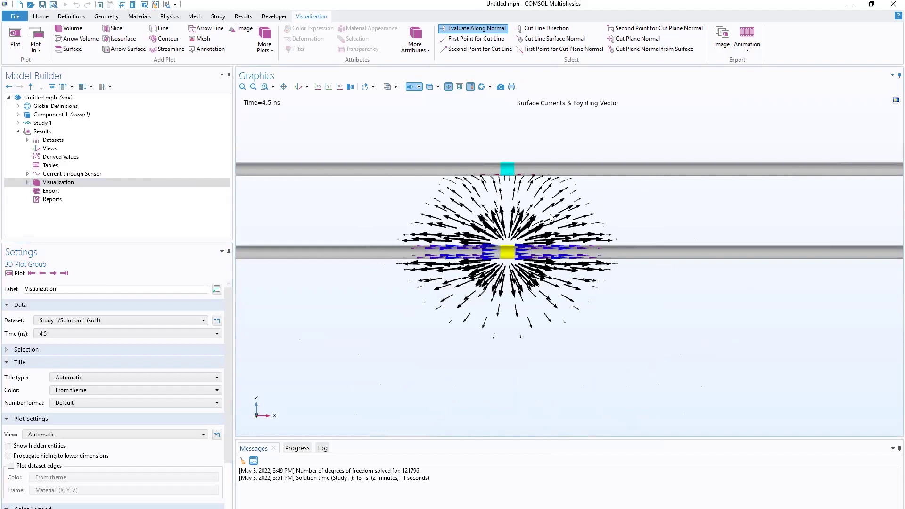
scroll(497, 206, down, 1)
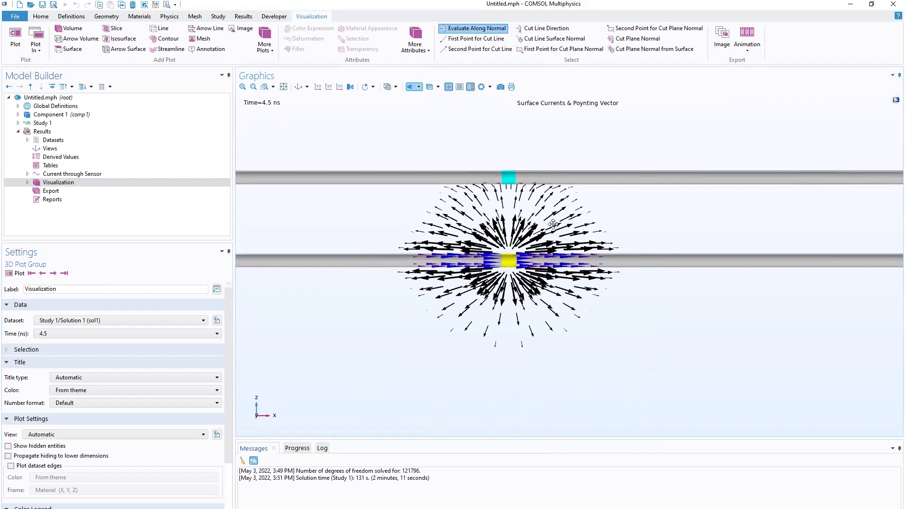
click(53, 273)
click(53, 273)
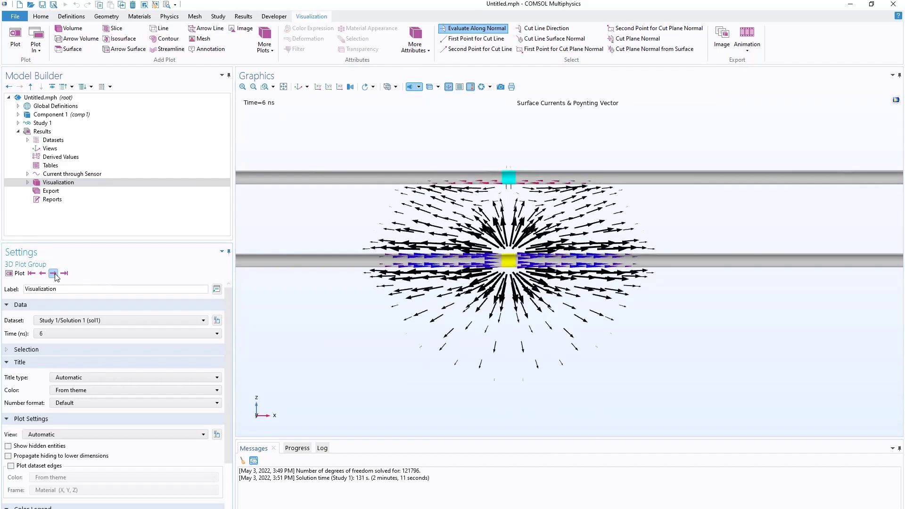
click(53, 273)
click(53, 273)
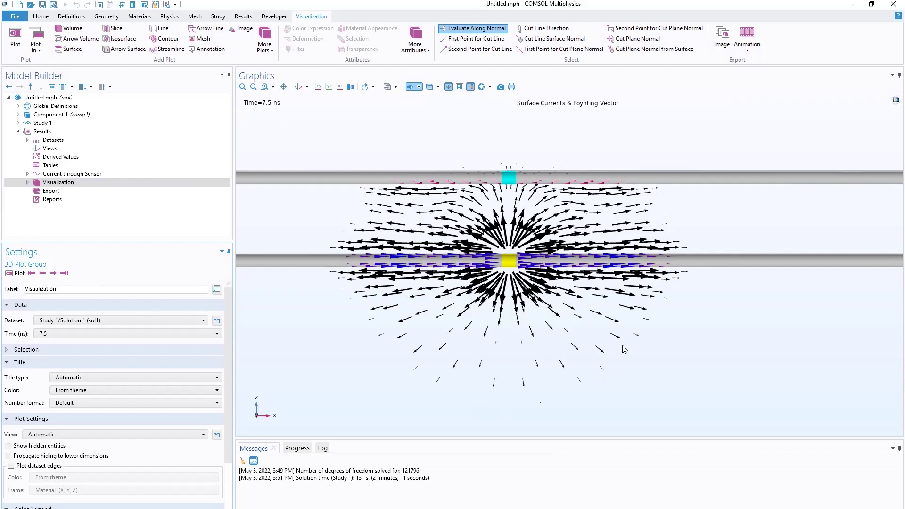
click(54, 273)
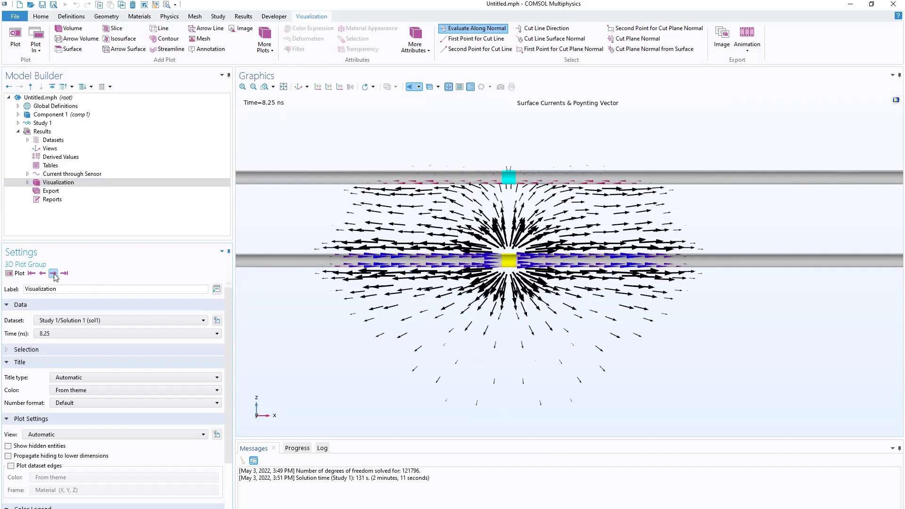
click(53, 274)
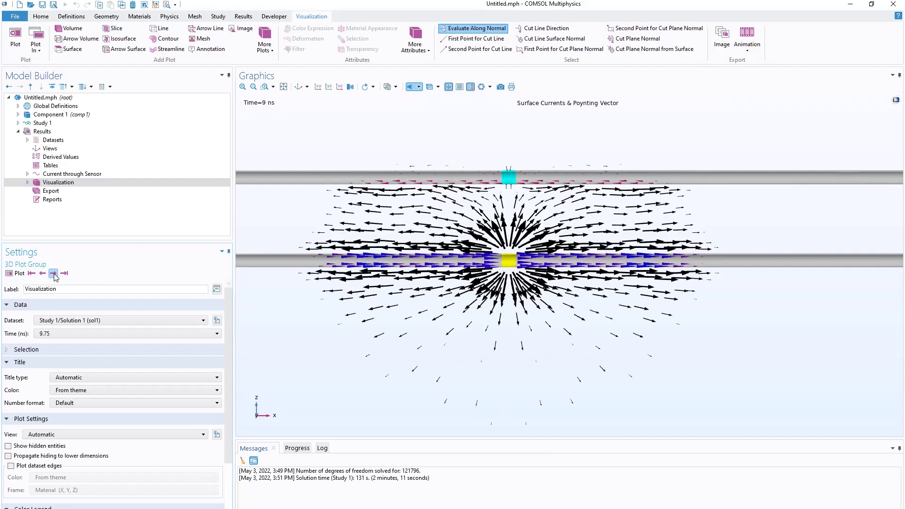
click(54, 273)
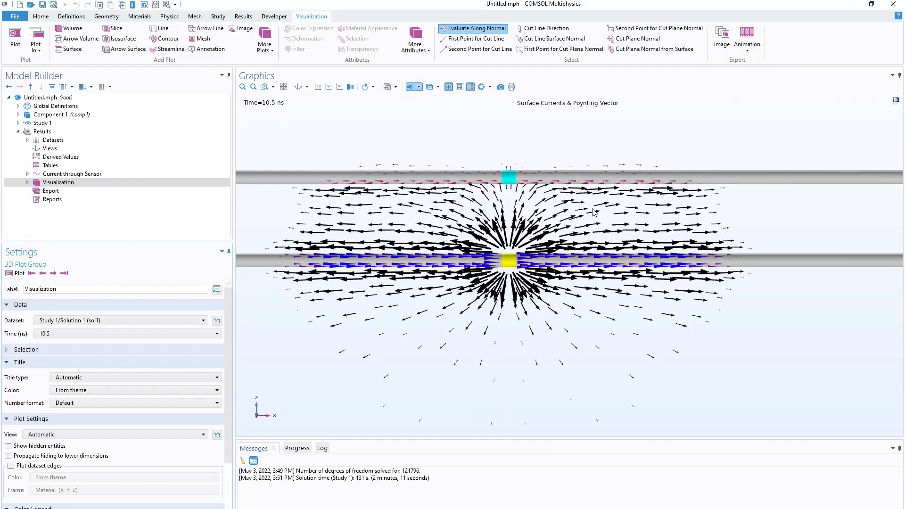
scroll(629, 216, down, 2)
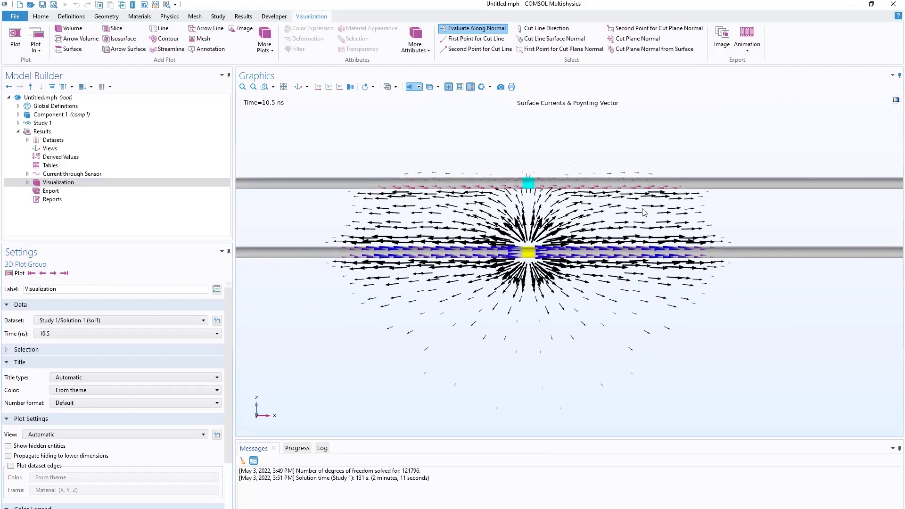
scroll(686, 217, down, 3)
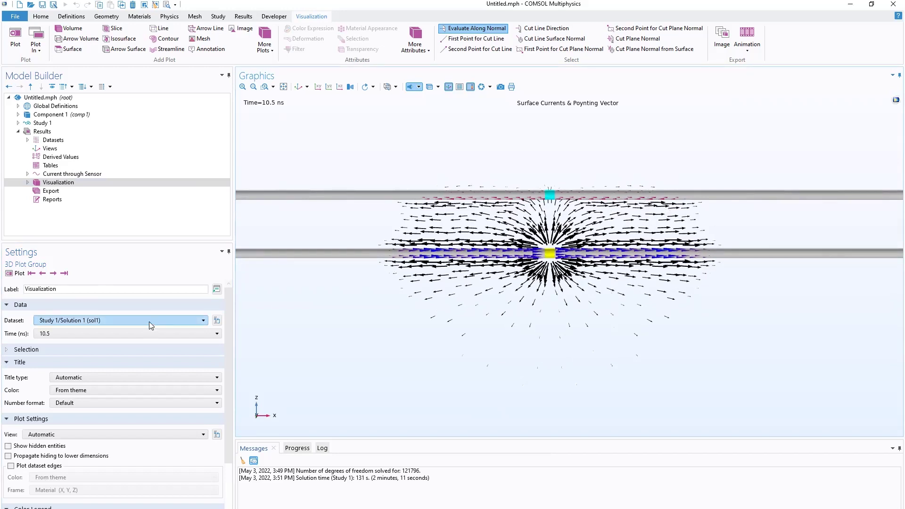
click(83, 335)
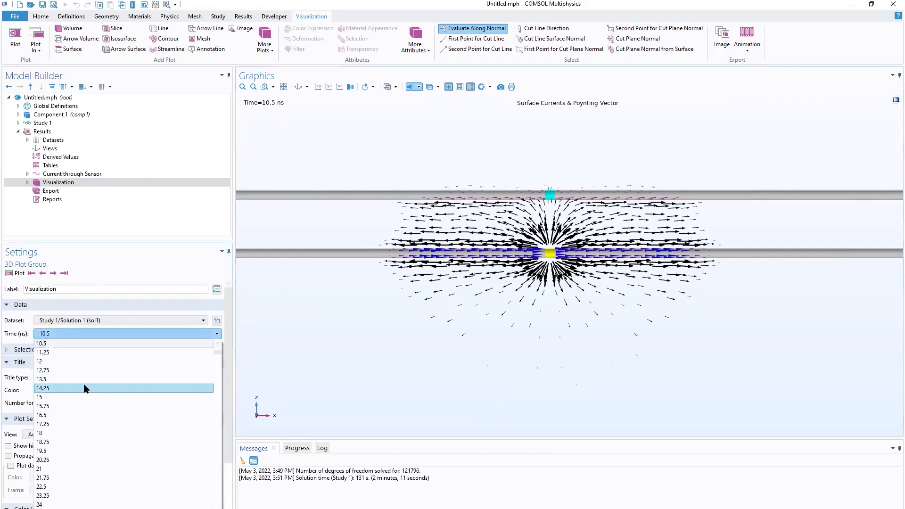
Replot the fields at 47.045 ns and pan and zoom onto the hairpin's U-bend
scroll(79, 442, down, 10)
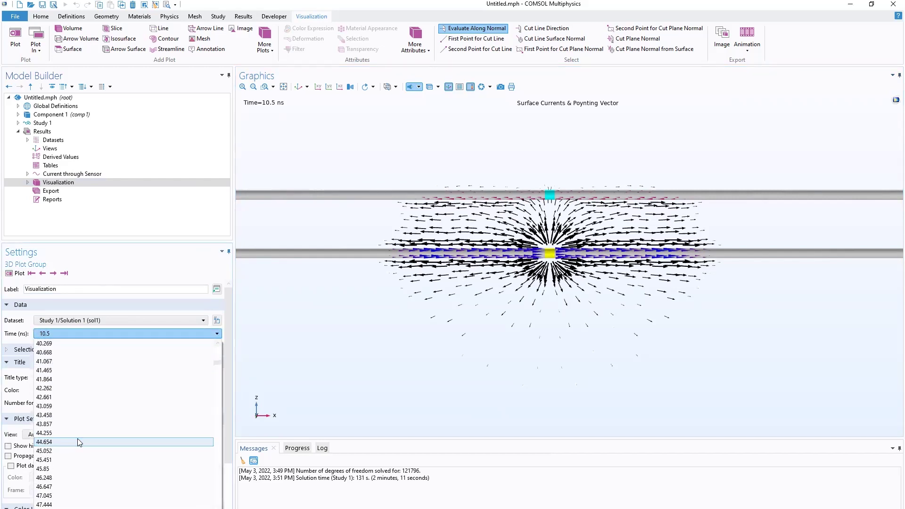
click(56, 499)
click(17, 273)
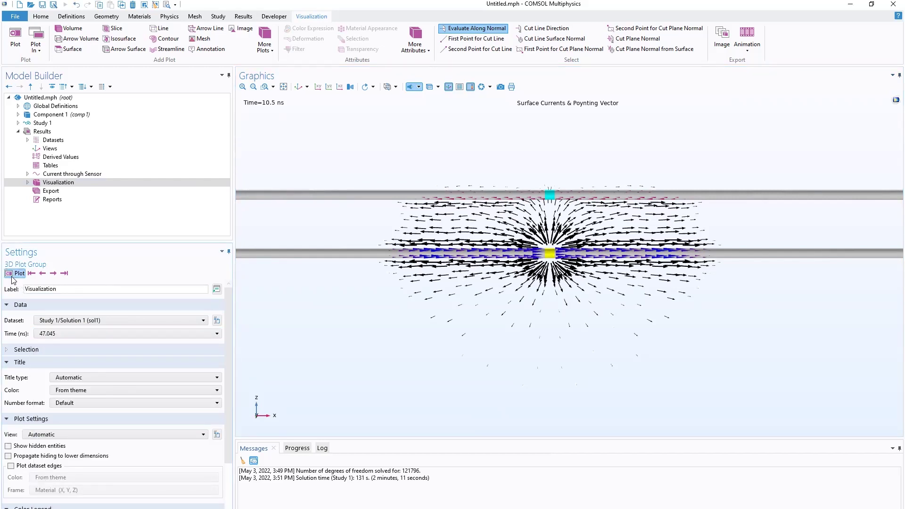
scroll(499, 231, down, 5)
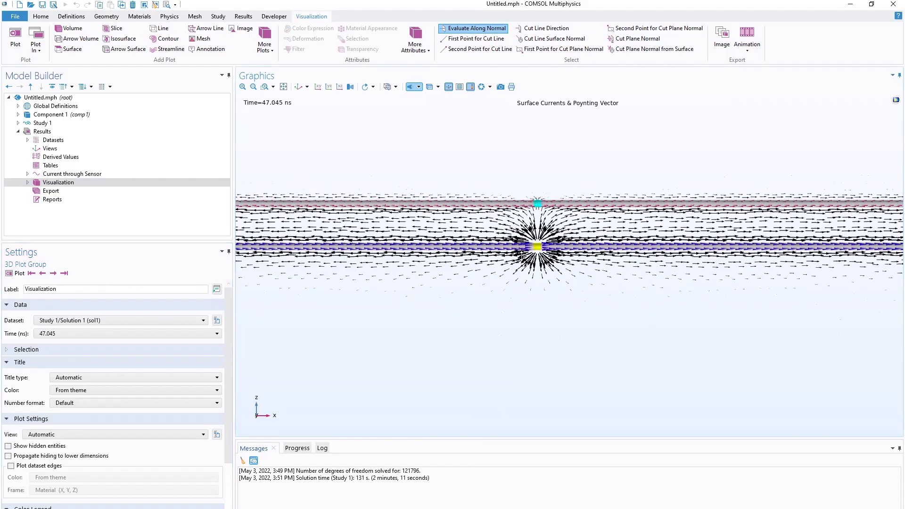
right_drag(575, 270, 490, 281)
scroll(743, 292, up, 5)
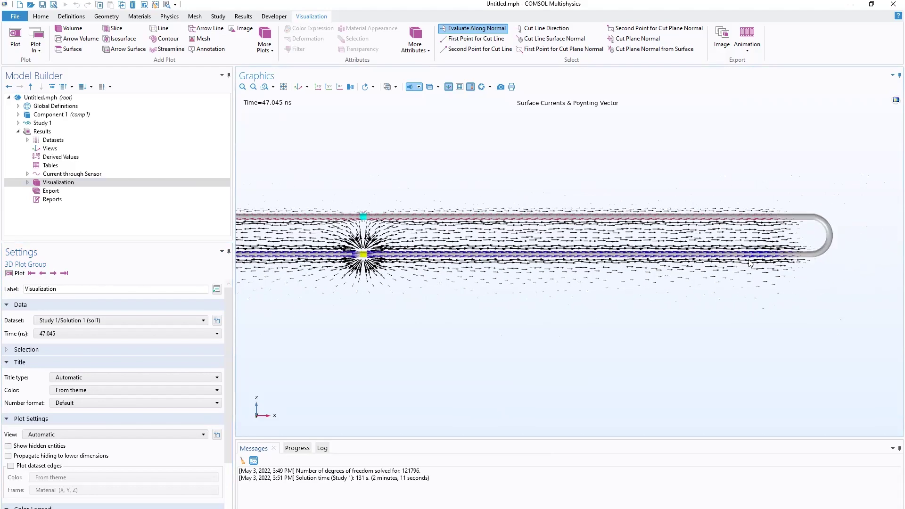
scroll(734, 264, up, 5)
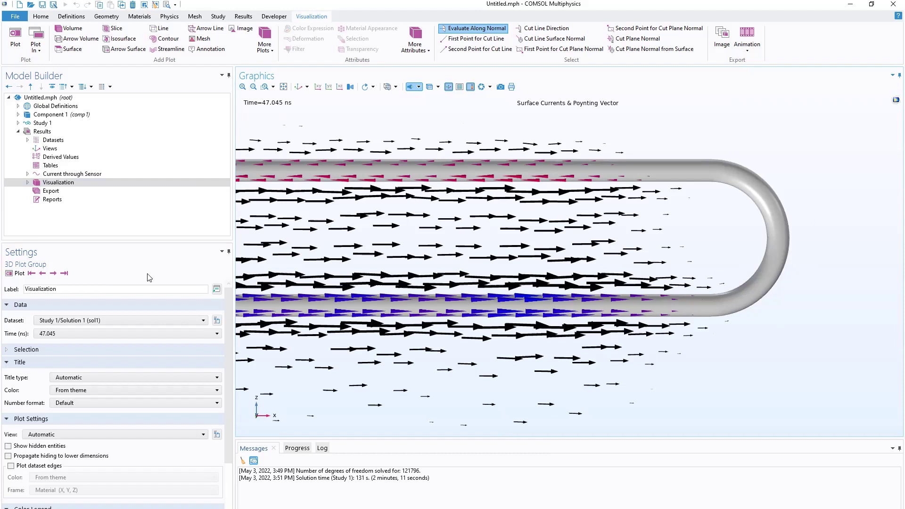
Step the plot forward sixteen time steps beyond 47 ns
click(53, 277)
click(53, 277)
click(53, 276)
click(53, 273)
click(53, 273)
click(54, 273)
click(53, 276)
click(53, 276)
click(53, 276)
click(53, 277)
click(53, 276)
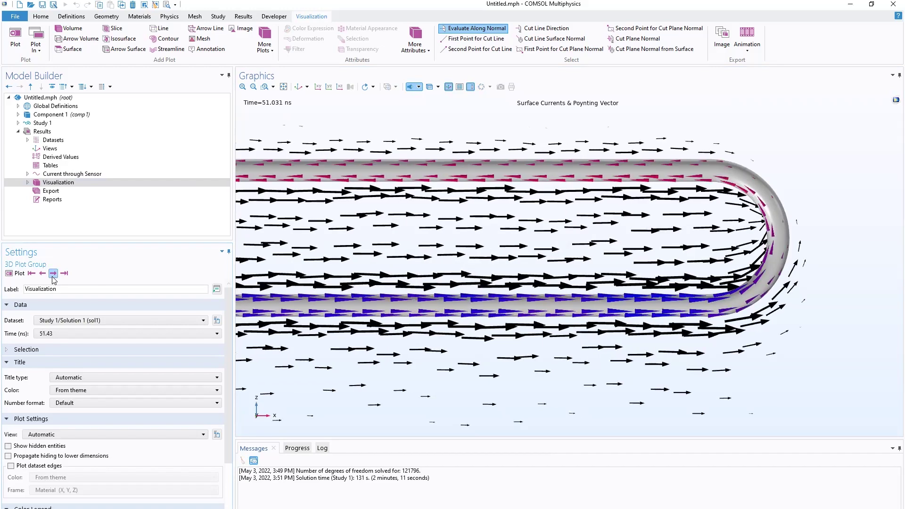
click(53, 276)
click(53, 276)
click(52, 276)
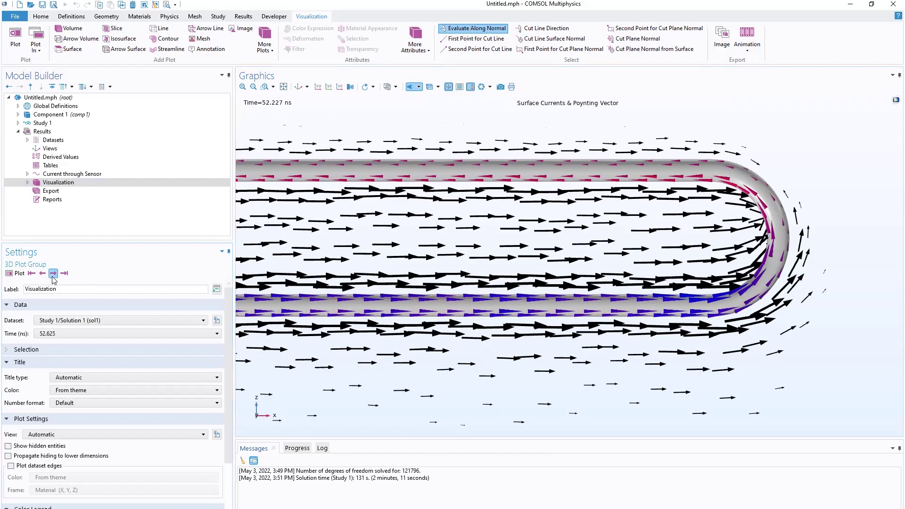
click(52, 276)
click(52, 276)
click(53, 276)
Keep stepping forward to 58.206 ns while re-centring the view on the hairpin bend
scroll(498, 258, down, 2)
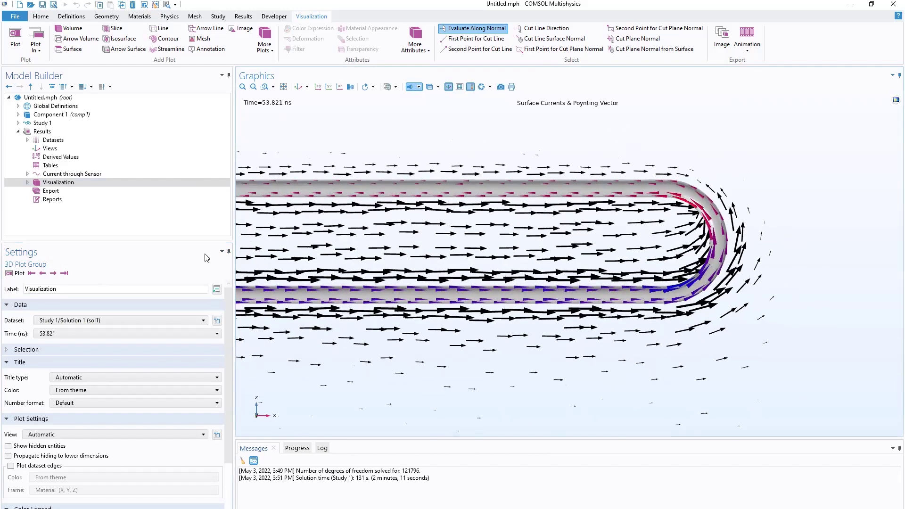
click(53, 273)
click(53, 274)
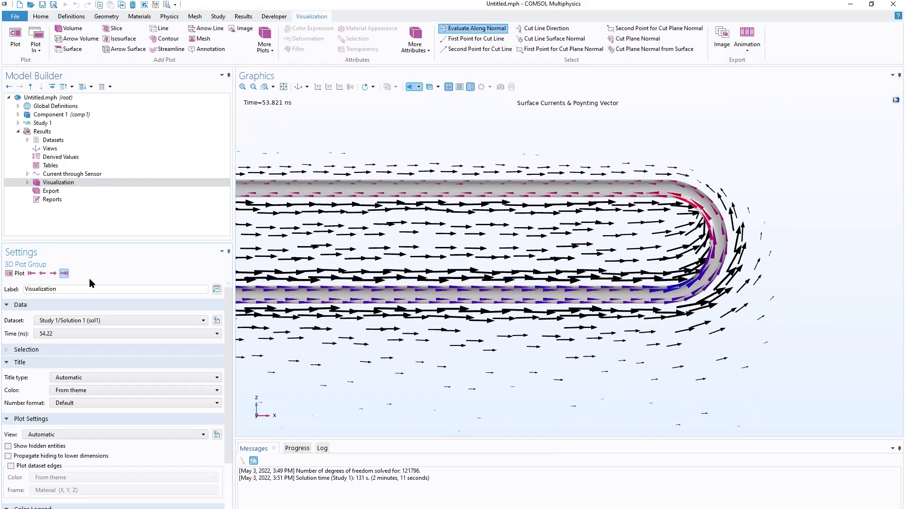
scroll(738, 391, down, 2)
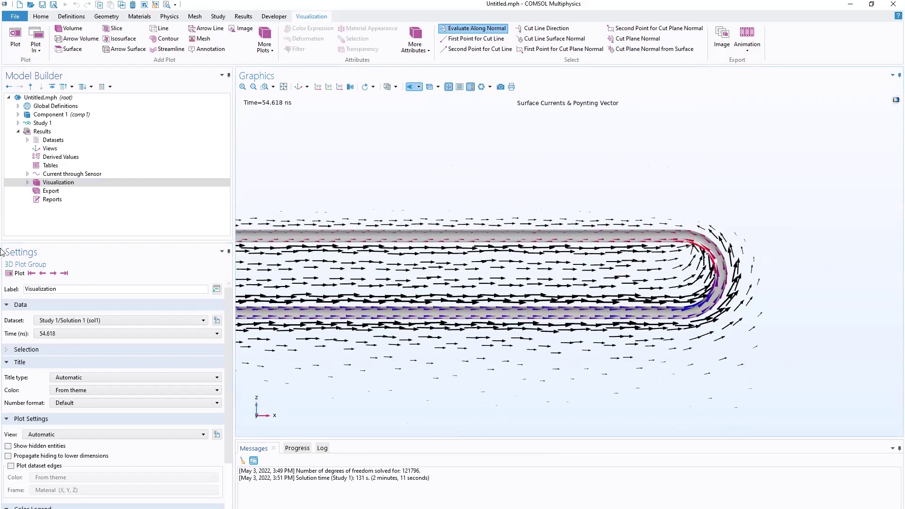
click(53, 274)
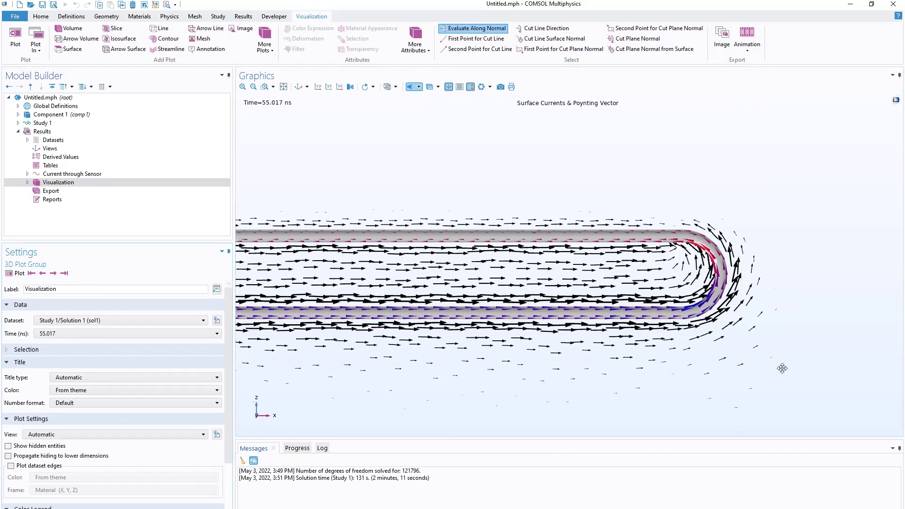
scroll(780, 372, up, 5)
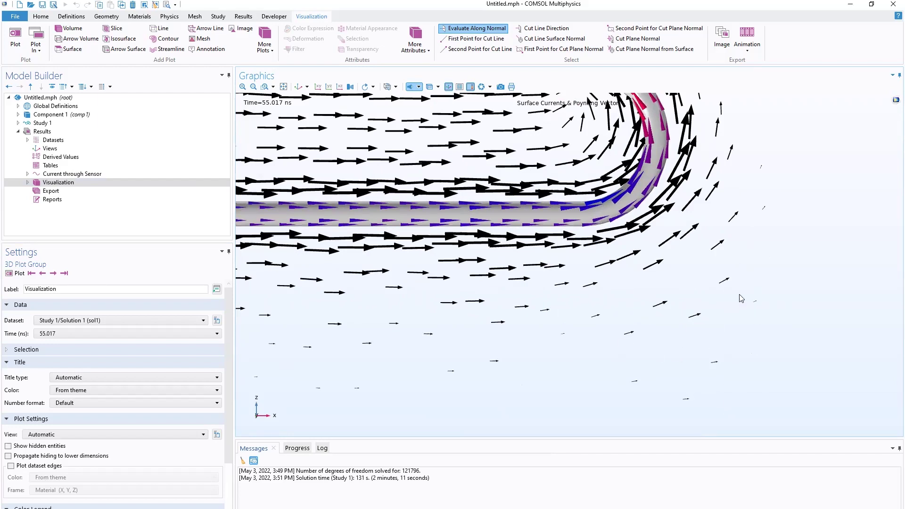
scroll(753, 313, down, 5)
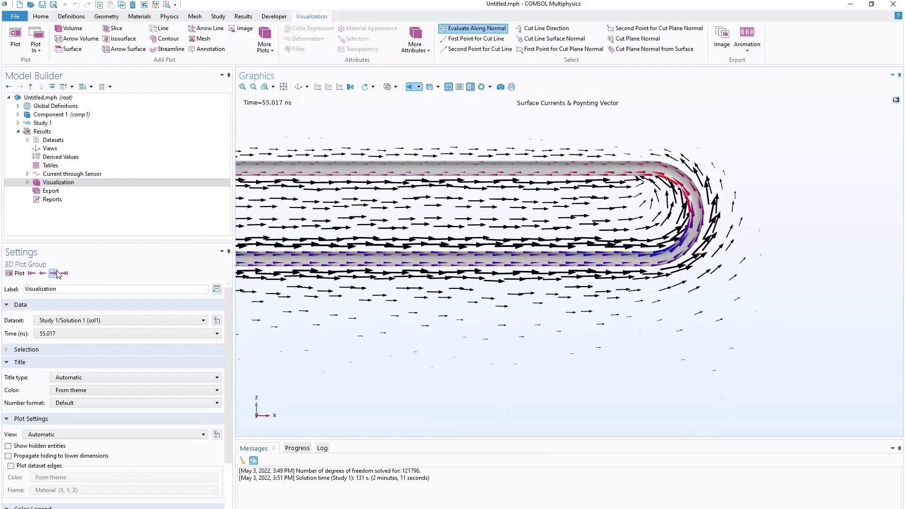
click(53, 274)
drag(630, 254, 684, 295)
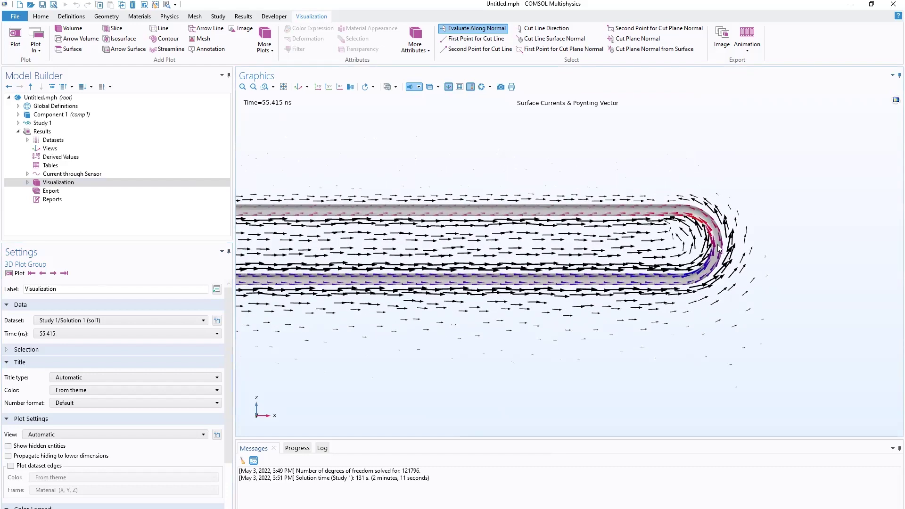
drag(592, 231, 620, 236)
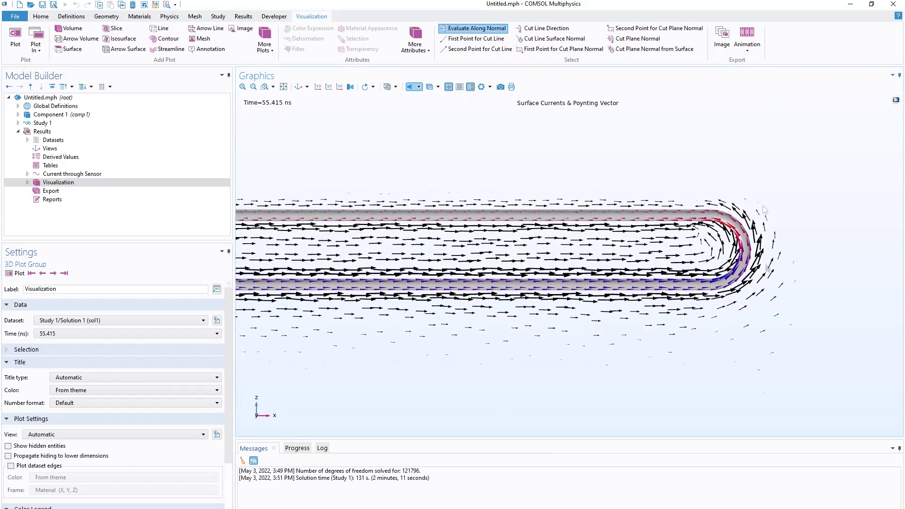
click(53, 274)
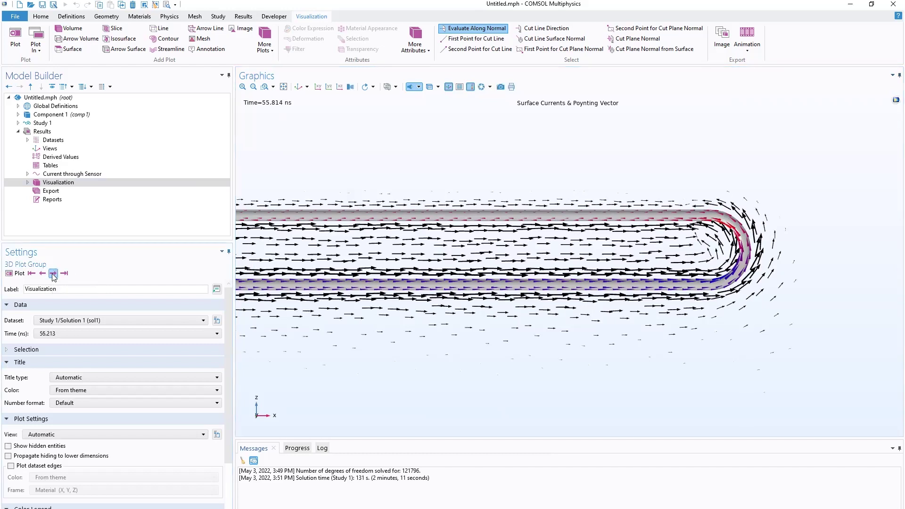
click(53, 274)
click(53, 273)
click(53, 273)
click(53, 273)
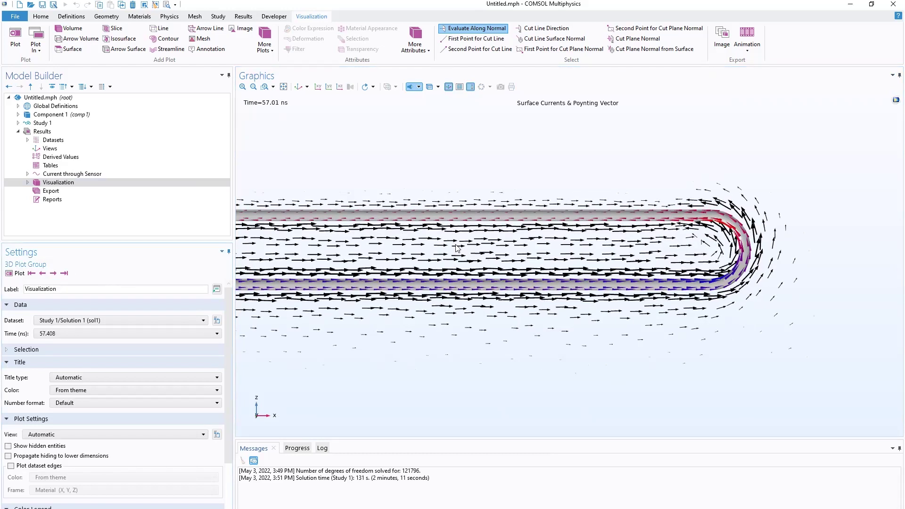
drag(509, 251, 542, 285)
scroll(576, 273, down, 1)
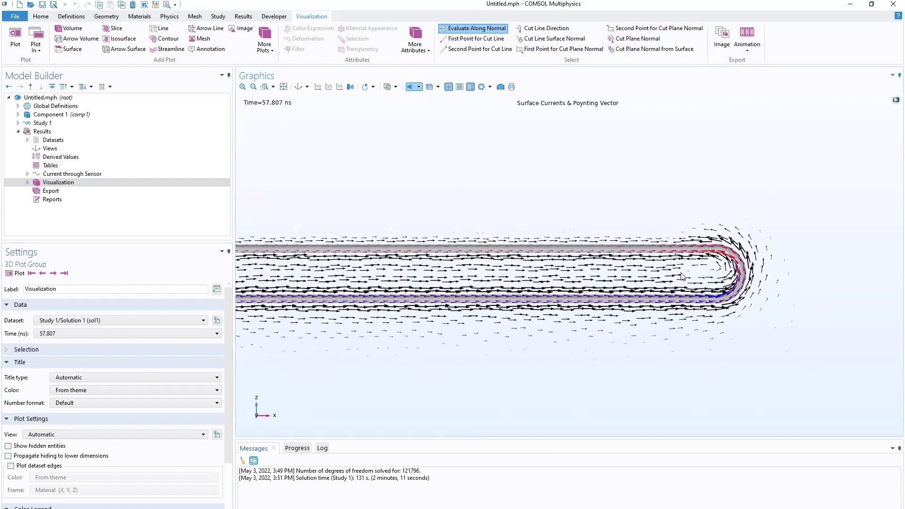
click(53, 273)
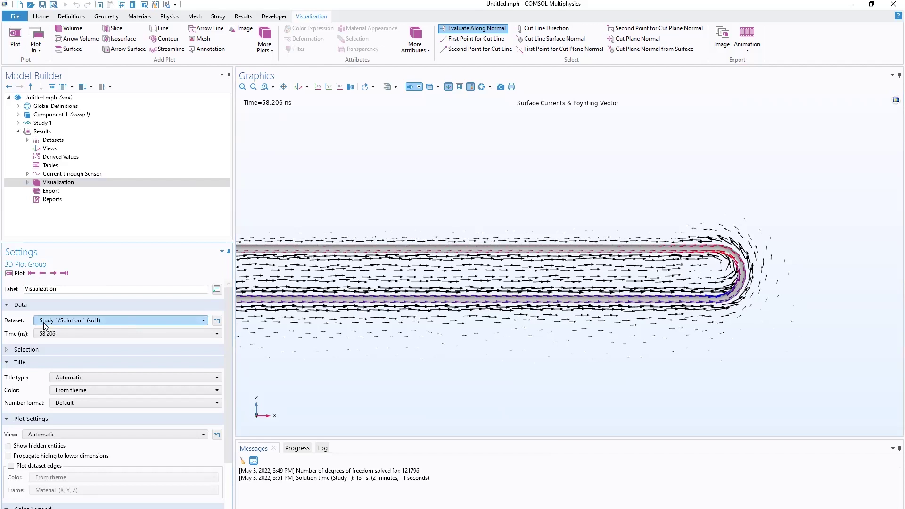
Replot at the 95.672 ns time step and centre the view on the feed point
click(66, 333)
scroll(67, 394, down, 20)
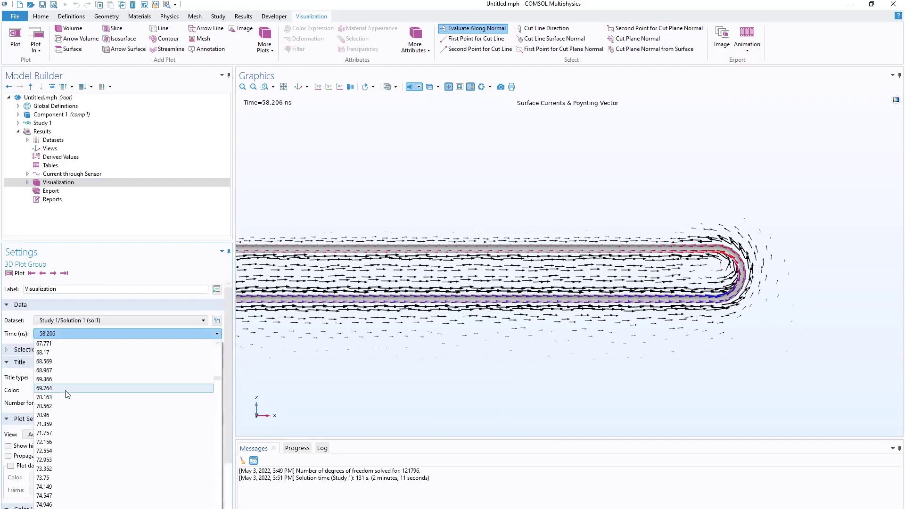
click(66, 472)
click(16, 273)
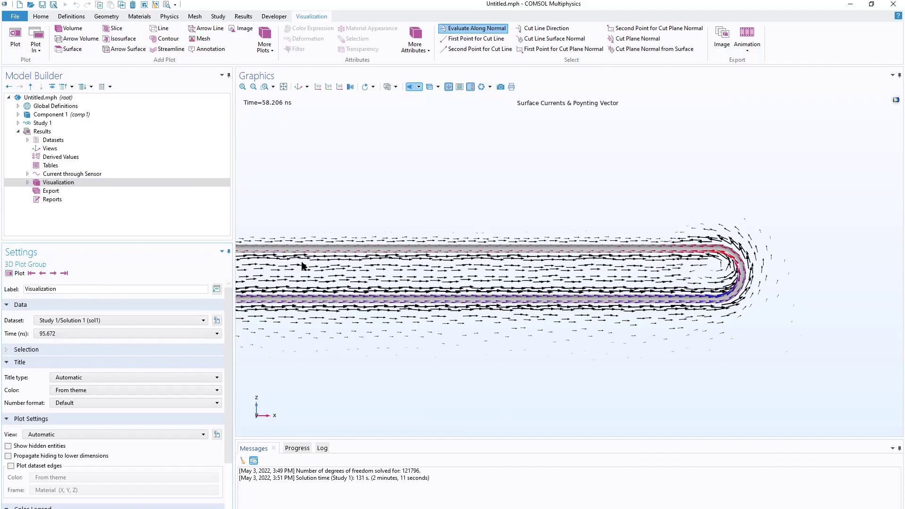
right_drag(399, 261, 565, 262)
scroll(471, 292, up, 2)
scroll(485, 297, up, 1)
scroll(566, 262, up, 2)
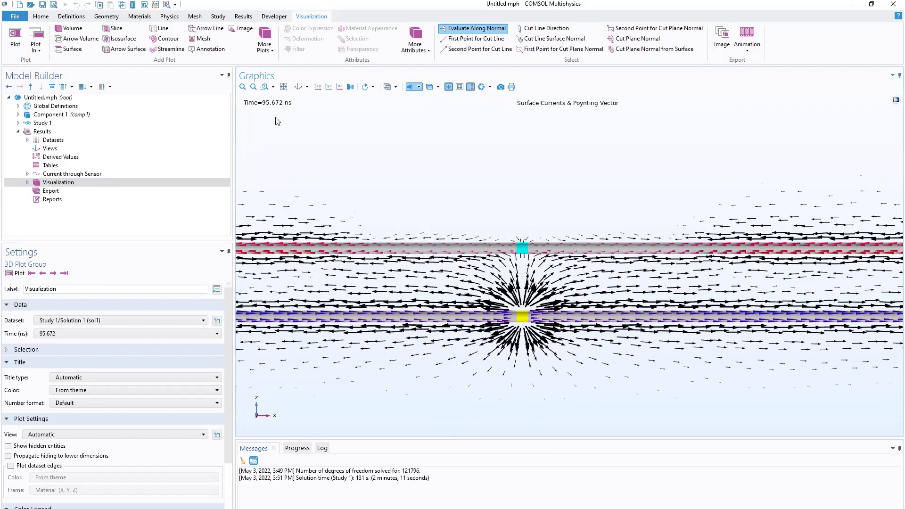
Step the plot forward thirteen times to reach 108.43 ns
click(54, 274)
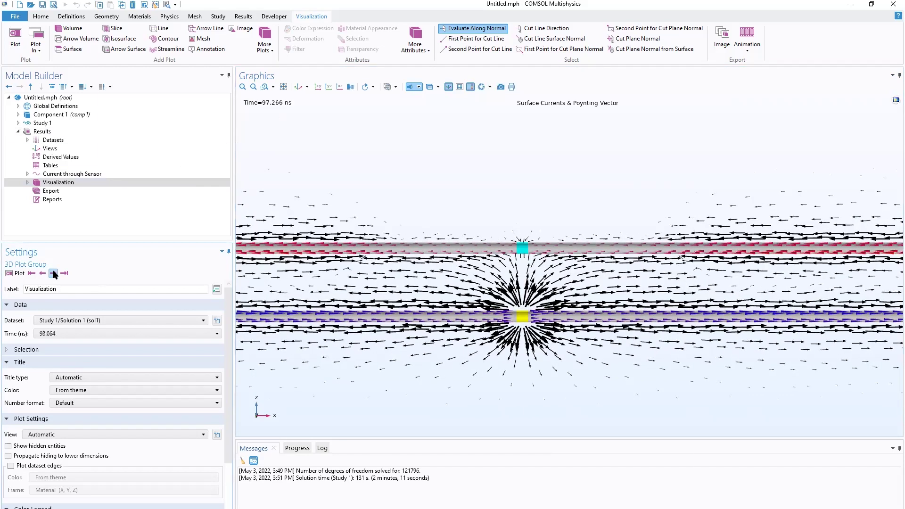
click(53, 273)
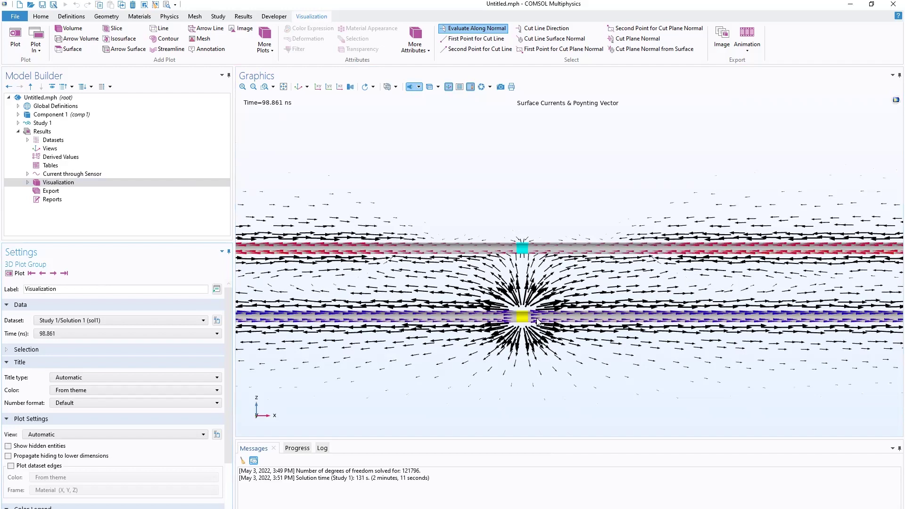
click(53, 273)
click(53, 273)
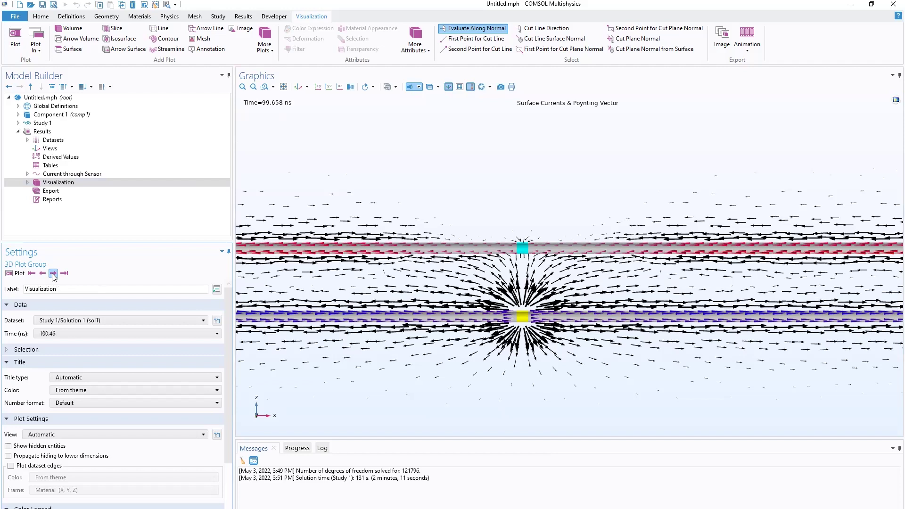
click(53, 274)
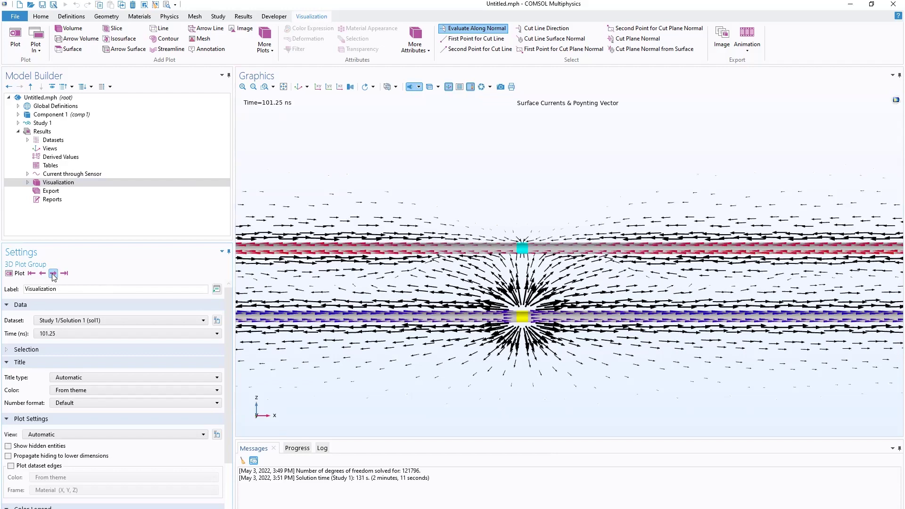
click(54, 274)
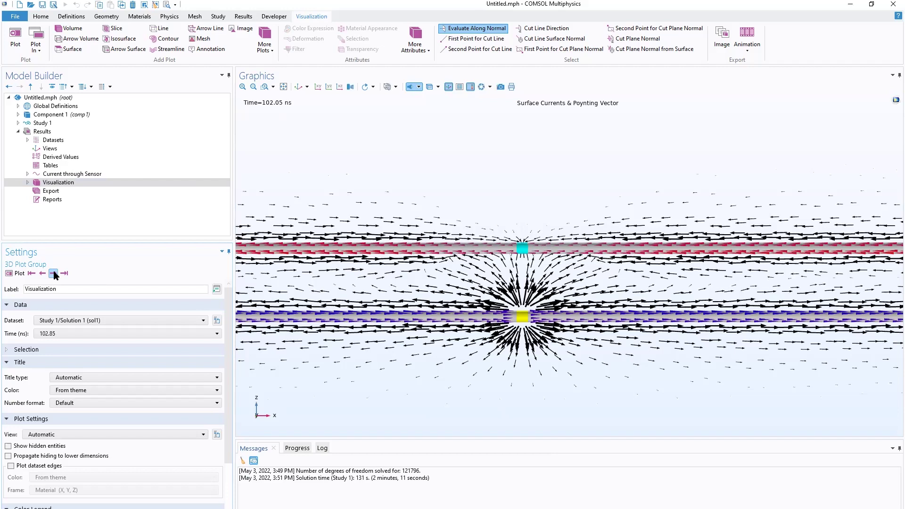
click(53, 274)
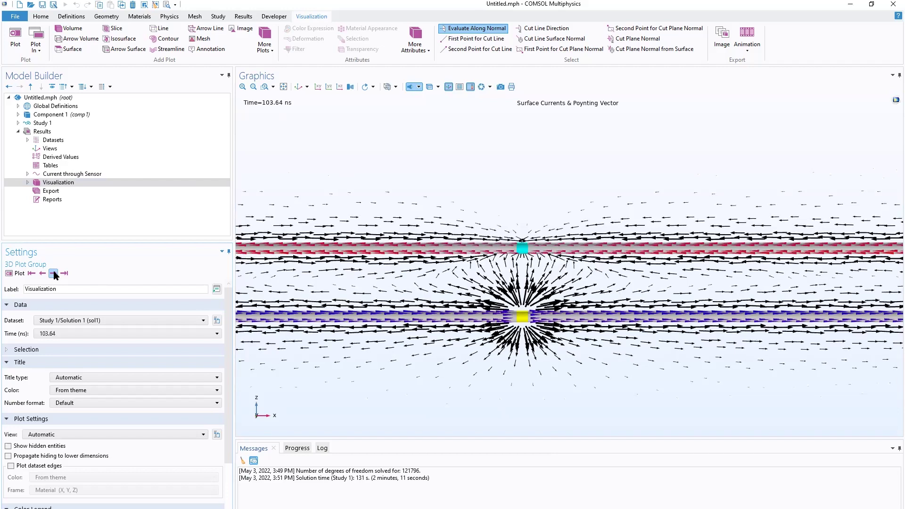
click(54, 274)
click(54, 275)
click(54, 274)
click(54, 274)
click(53, 274)
click(54, 274)
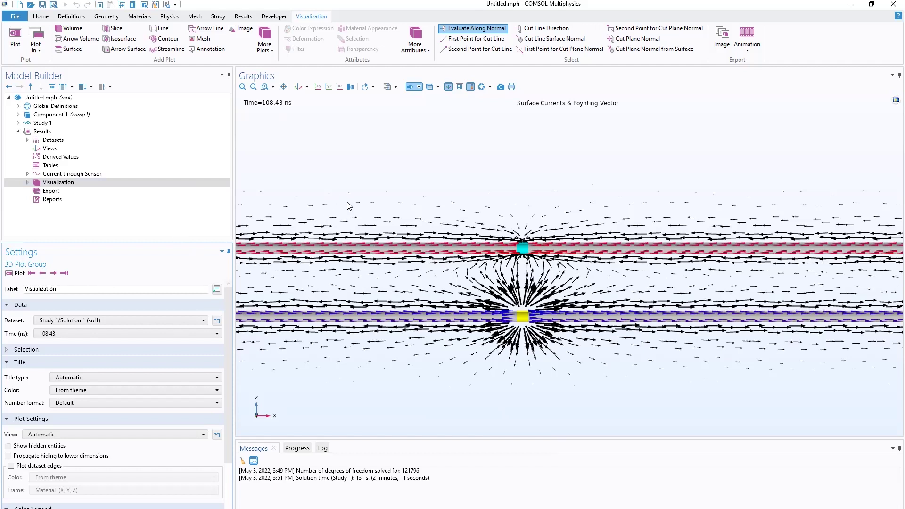
Show the Current through Sensor plot with time in ns, zoomed onto the curve near 0 ns
click(93, 175)
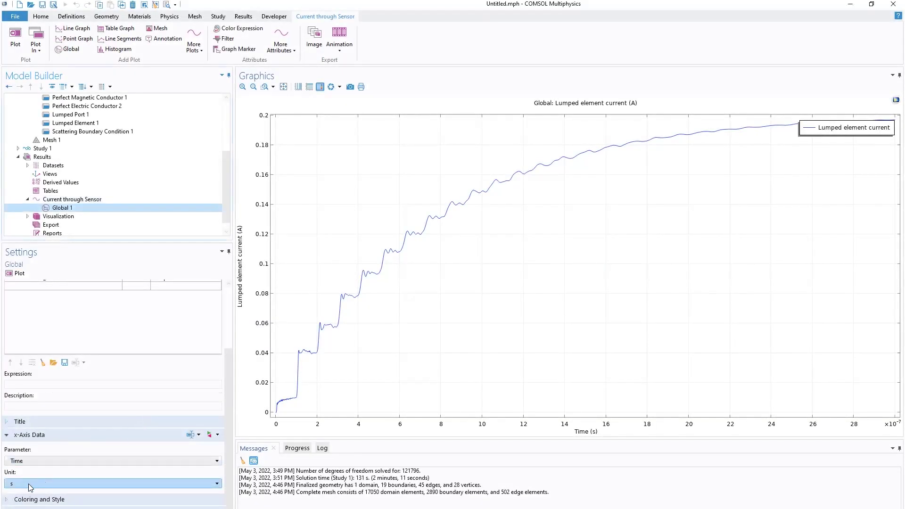
click(30, 483)
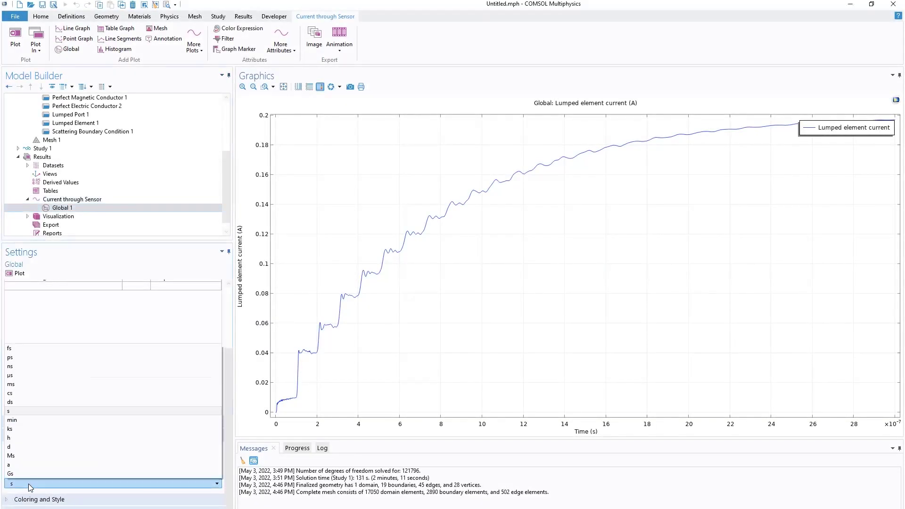
click(11, 366)
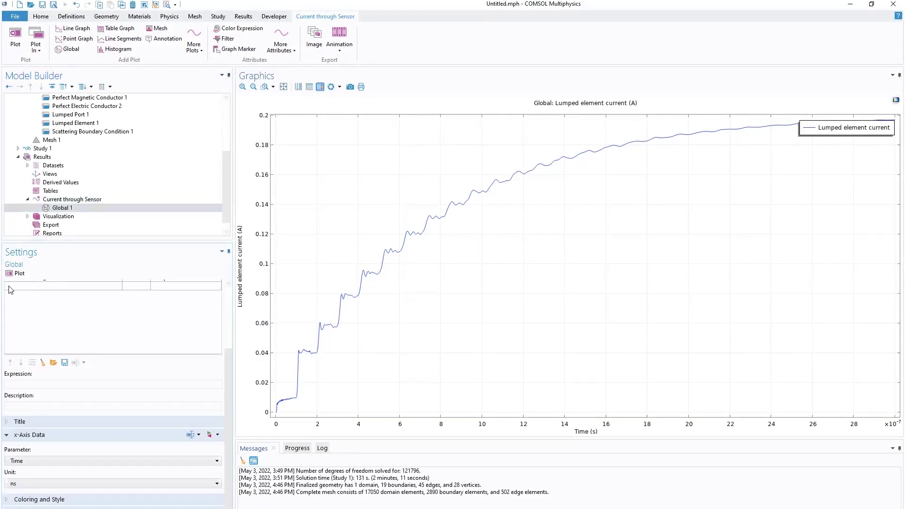
click(31, 199)
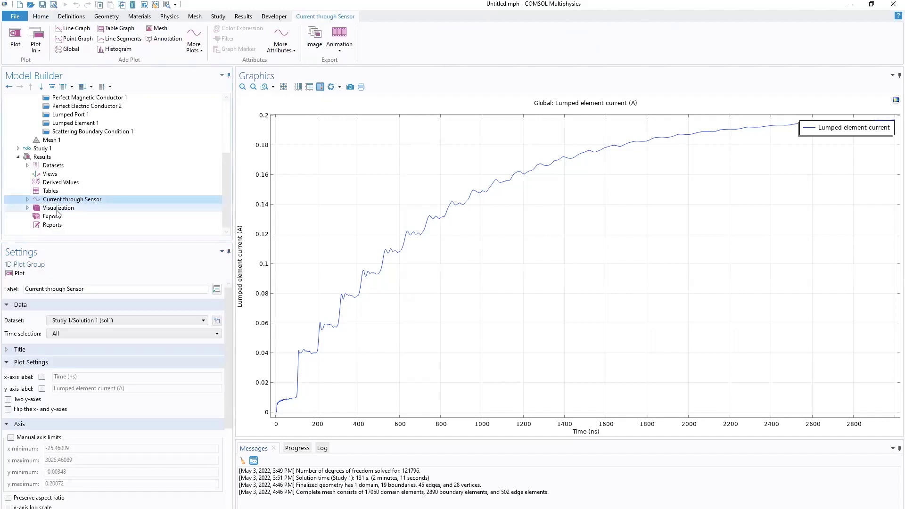
click(264, 87)
drag(274, 402, 280, 414)
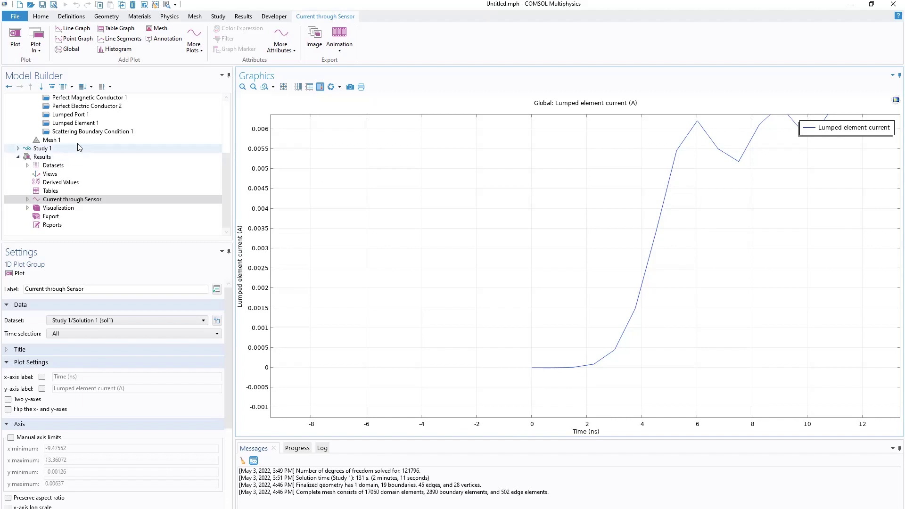
Inspect Lumped Port 1, Mesh 1 and the Time Dependent study step
click(70, 115)
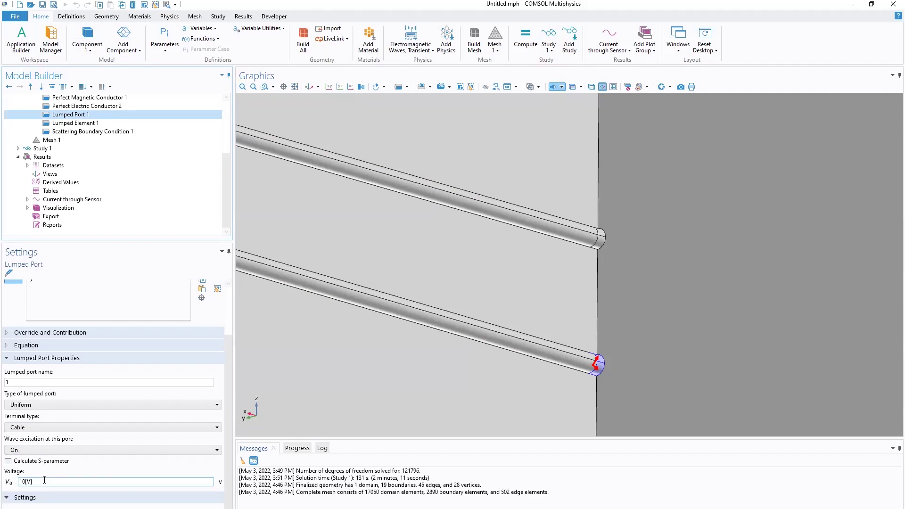
click(47, 141)
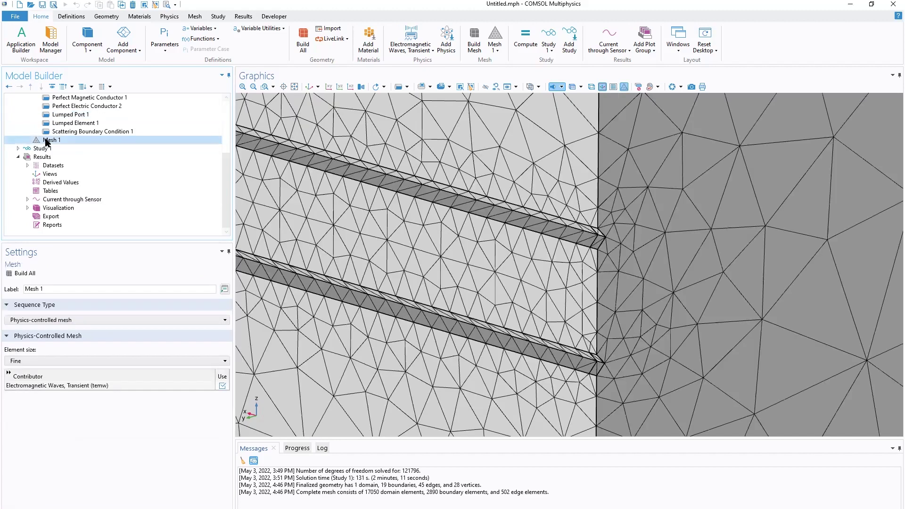
click(18, 149)
click(61, 156)
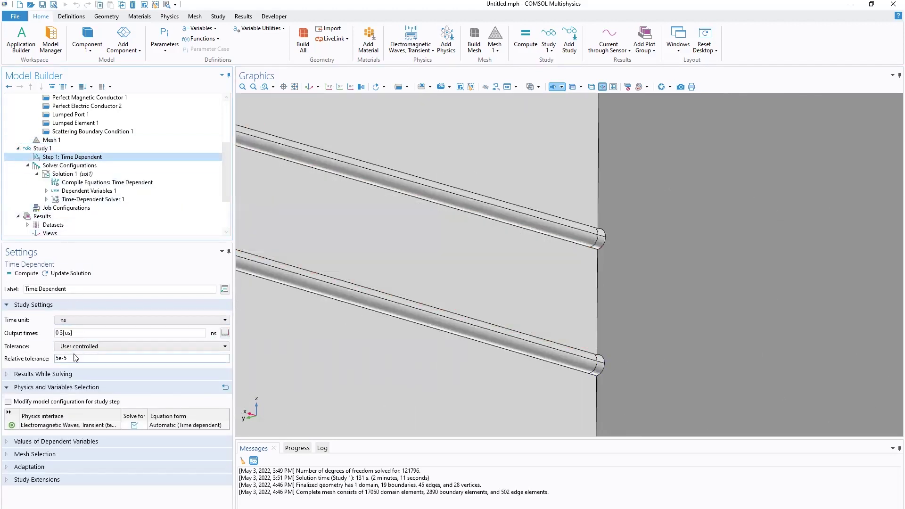
Revisit the mesh, lumped port and study step, ending on the Current through Sensor plot
click(51, 140)
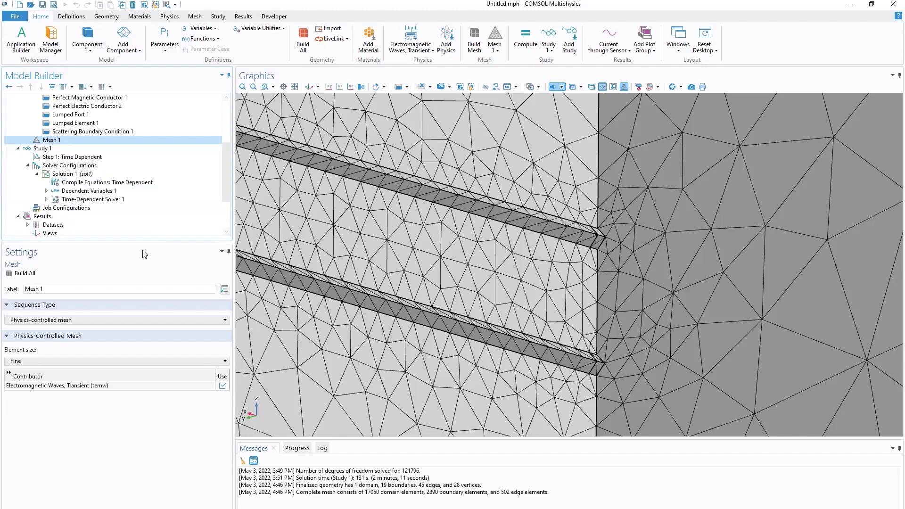
click(76, 115)
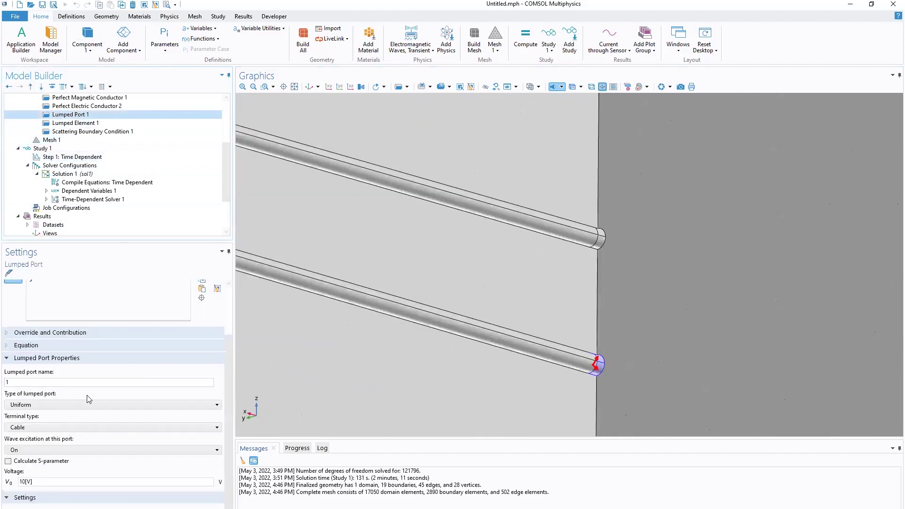
click(51, 141)
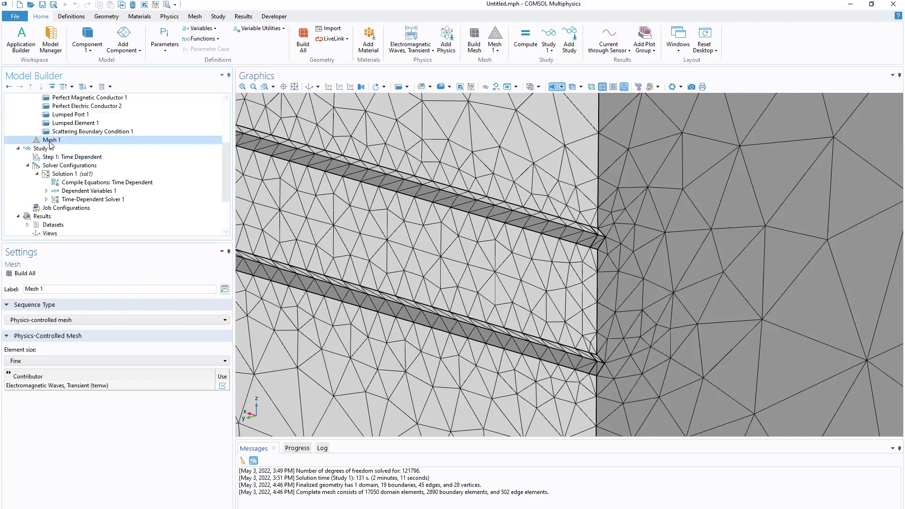
click(61, 158)
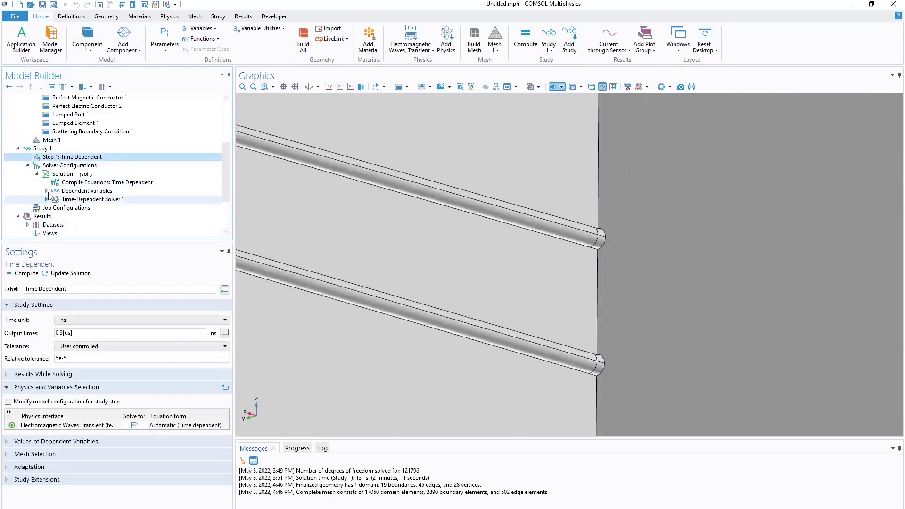
click(45, 141)
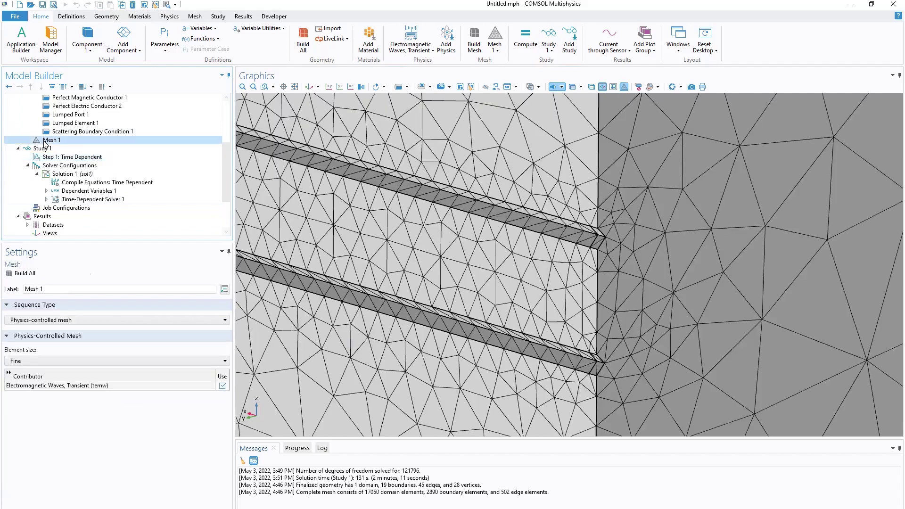
scroll(64, 176, down, 1)
scroll(64, 176, down, 2)
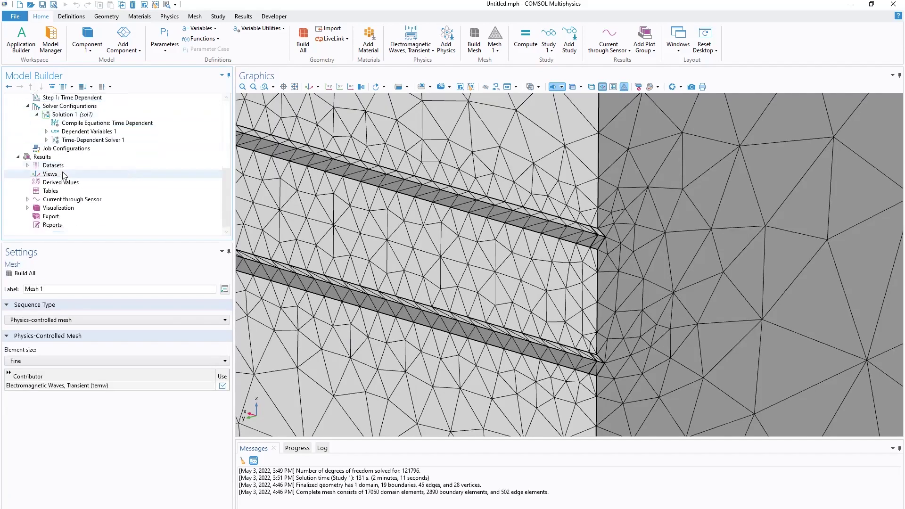
click(71, 199)
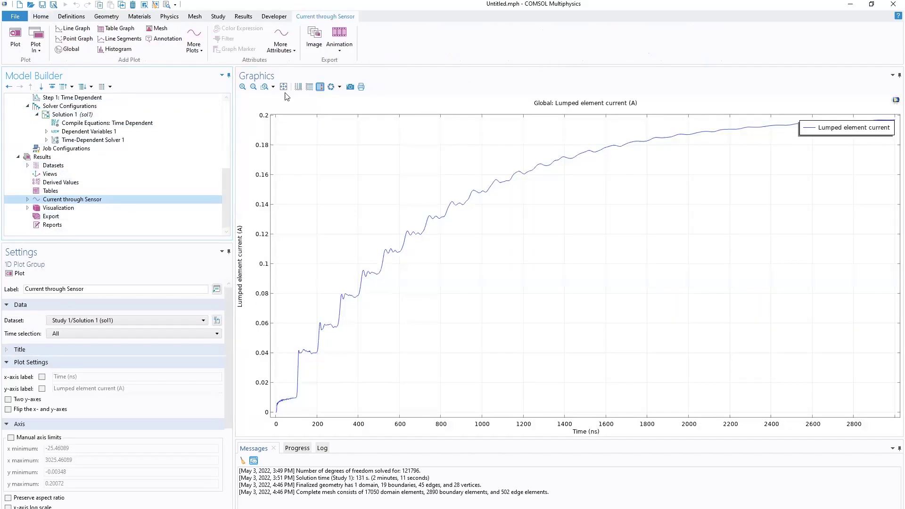
Box-zoom into the first nanoseconds of the lumped element current, then zoom out and pan to later times
click(264, 87)
drag(275, 401, 278, 414)
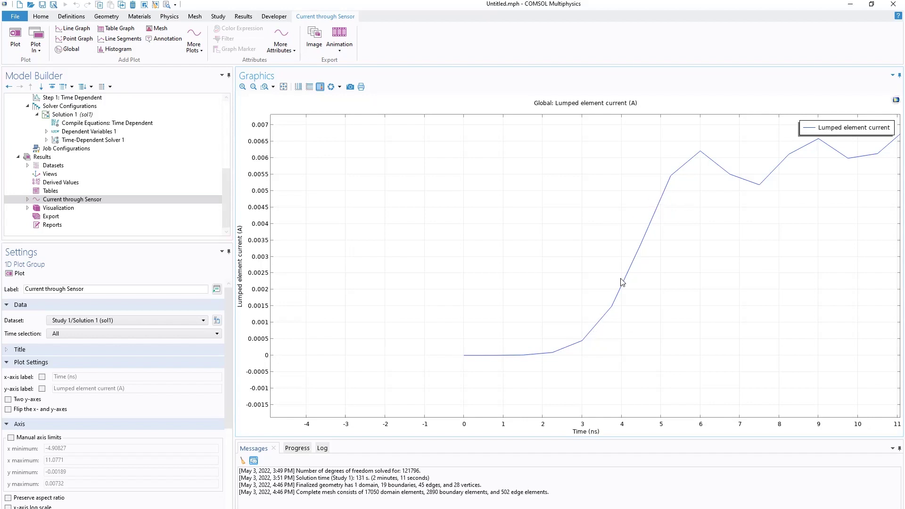
scroll(689, 221, down, 5)
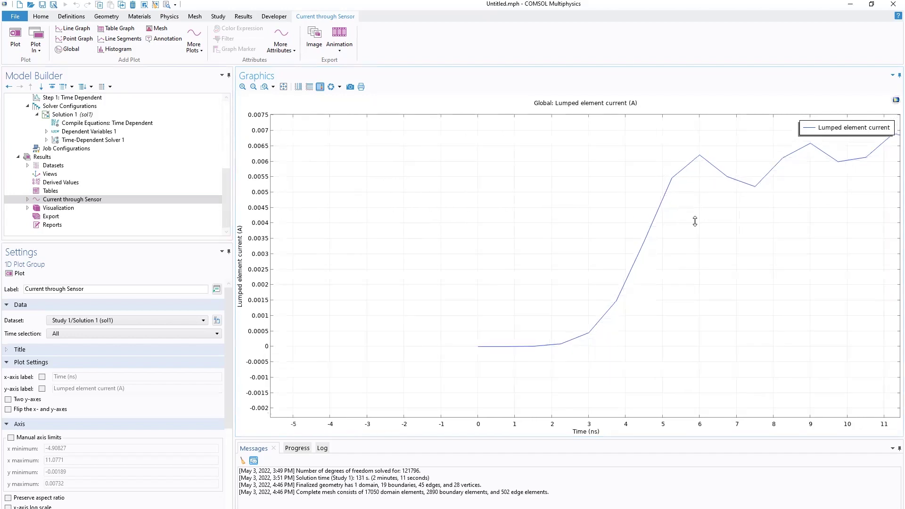
scroll(680, 229, down, 5)
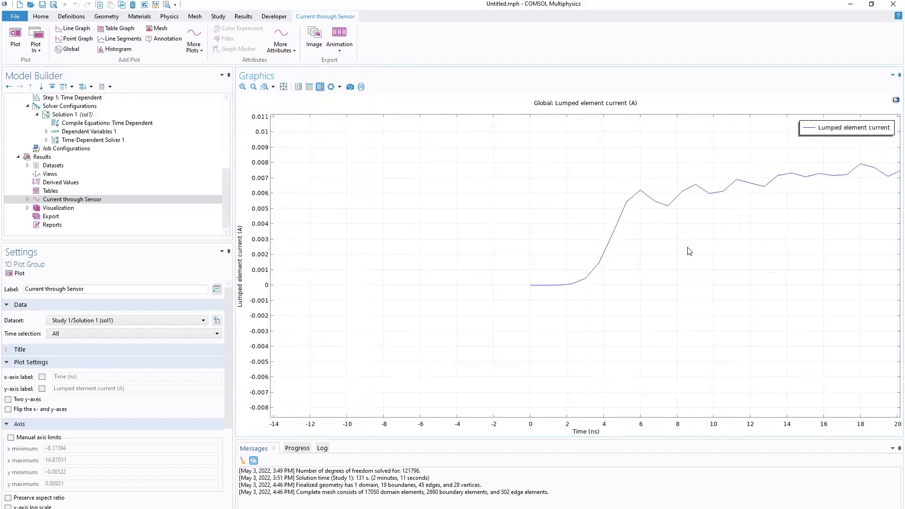
scroll(693, 257, down, 1)
right_drag(693, 257, 591, 263)
scroll(646, 279, down, 2)
right_drag(651, 278, 635, 284)
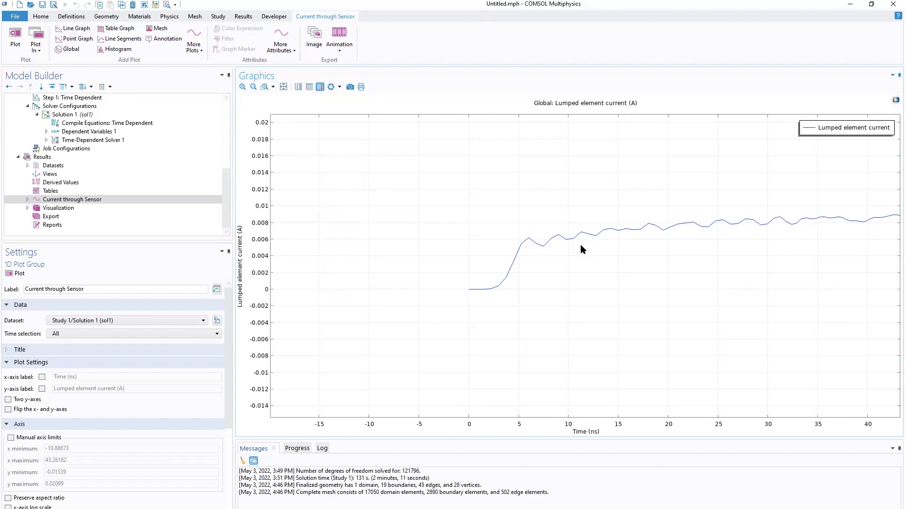
Zoom out further and pan to reveal the current jump near 105 ns
scroll(640, 248, down, 2)
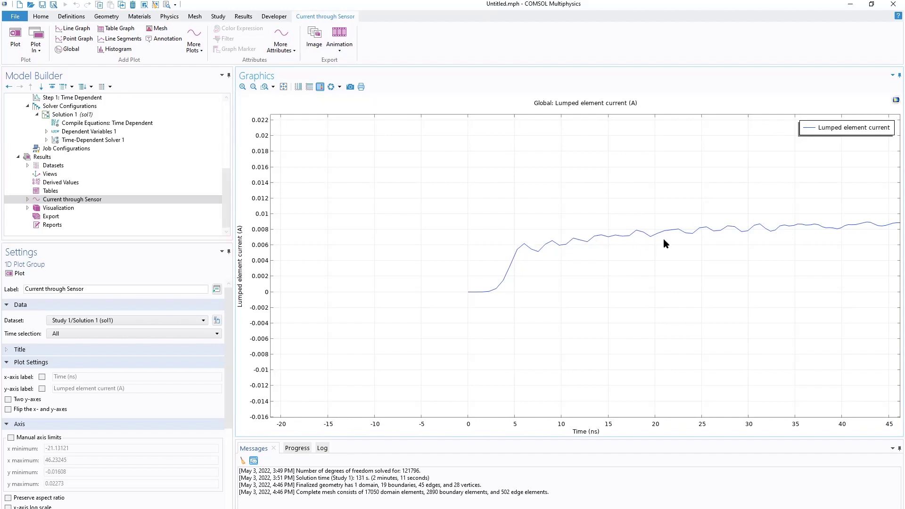
scroll(678, 236, down, 2)
scroll(679, 236, down, 4)
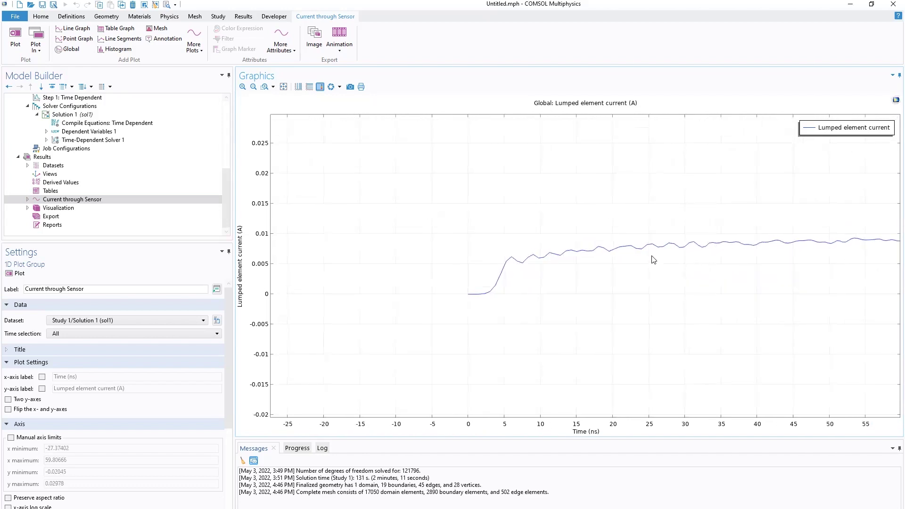
drag(681, 271, 592, 272)
scroll(641, 268, down, 1)
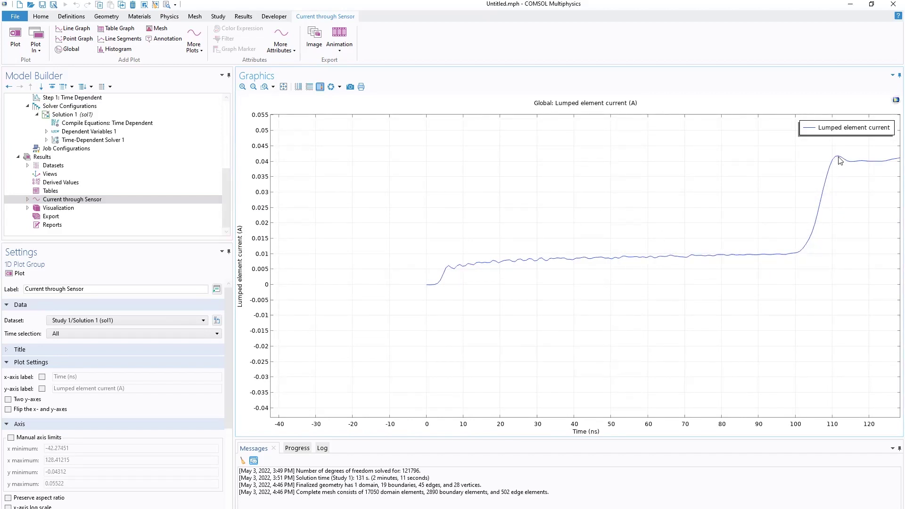
scroll(754, 226, down, 2)
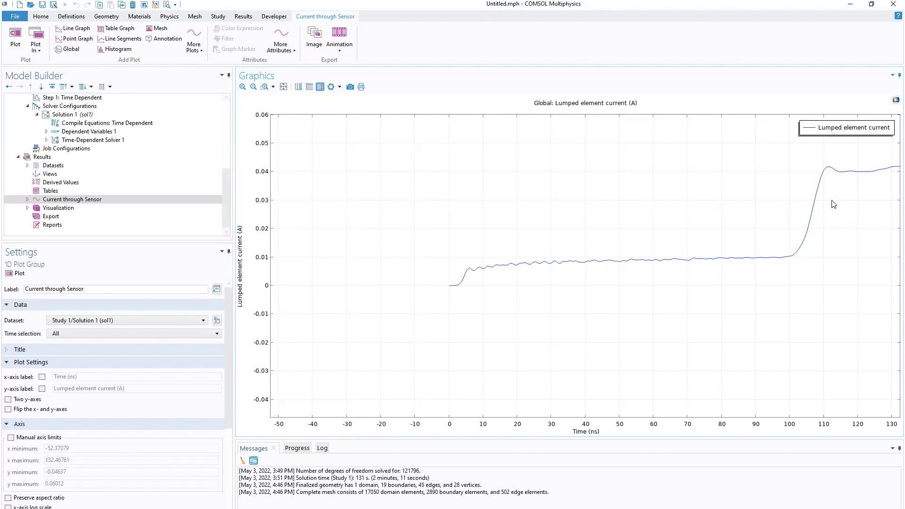
scroll(837, 204, down, 4)
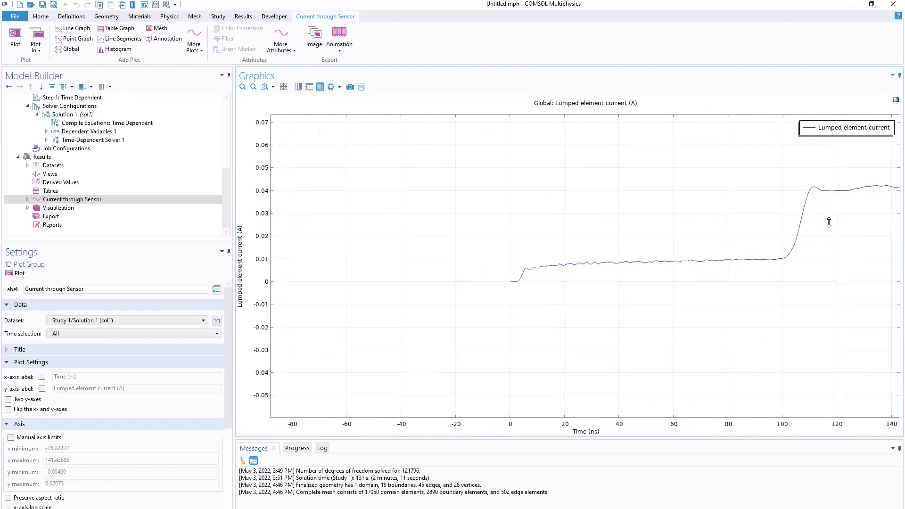
scroll(801, 233, down, 3)
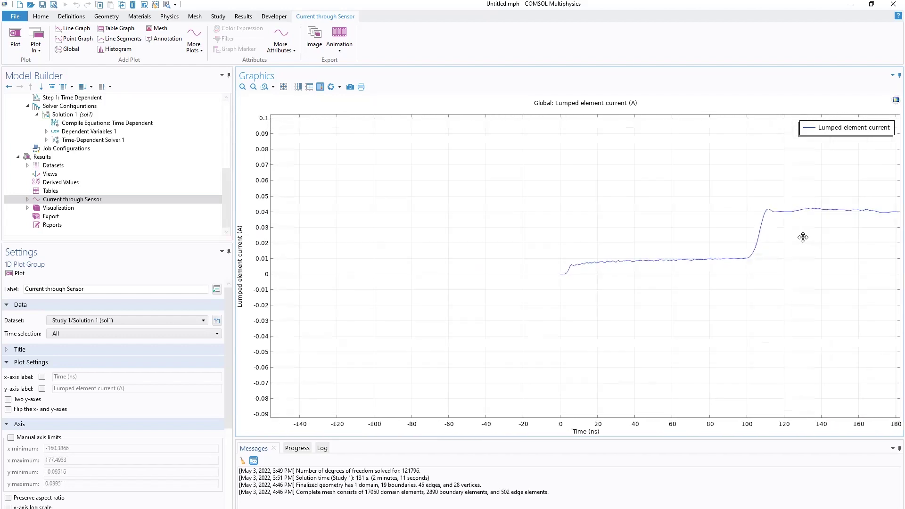
scroll(706, 225, down, 6)
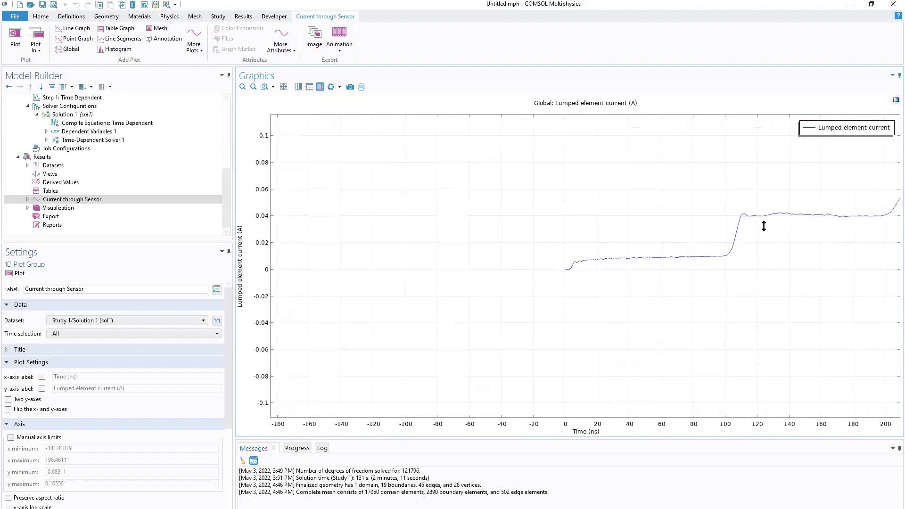
scroll(705, 223, down, 6)
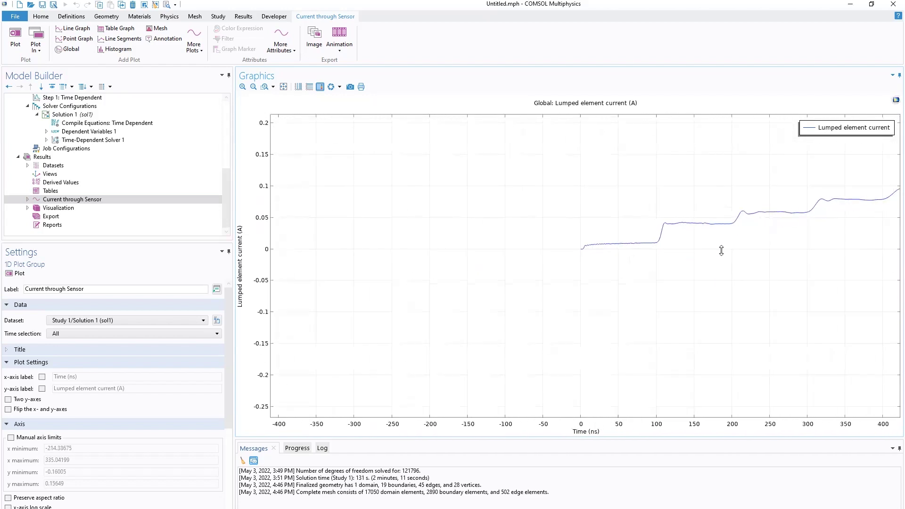
scroll(593, 227, up, 5)
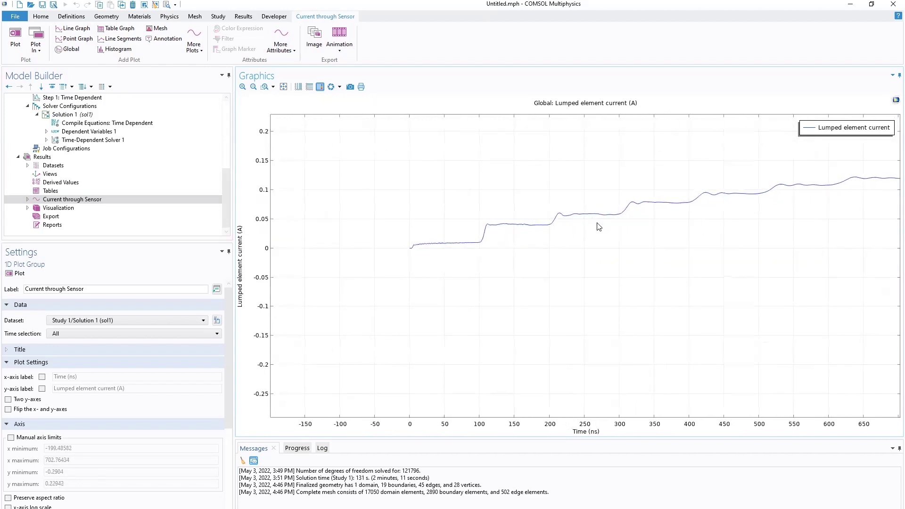
Frame the stepwise current rise up to about 0.13 A by 800 ns
drag(581, 192, 578, 195)
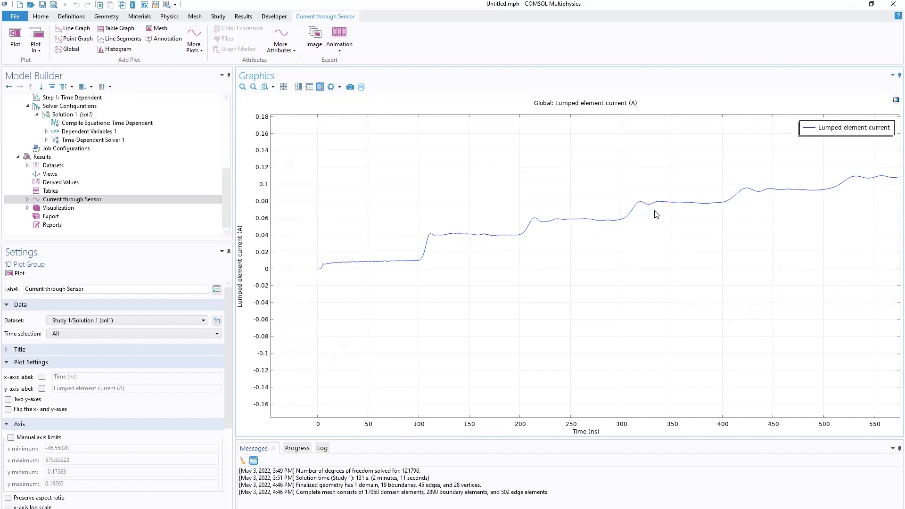
scroll(668, 210, down, 2)
scroll(669, 210, down, 1)
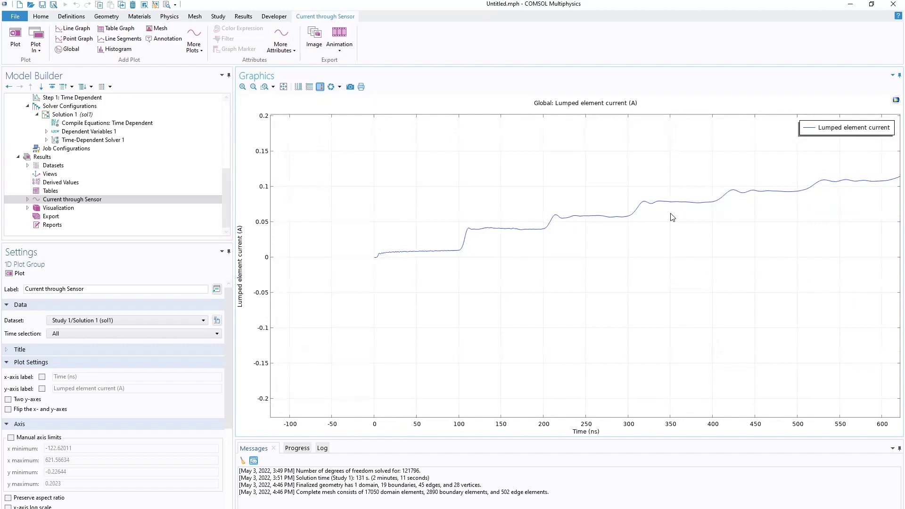
scroll(678, 220, down, 2)
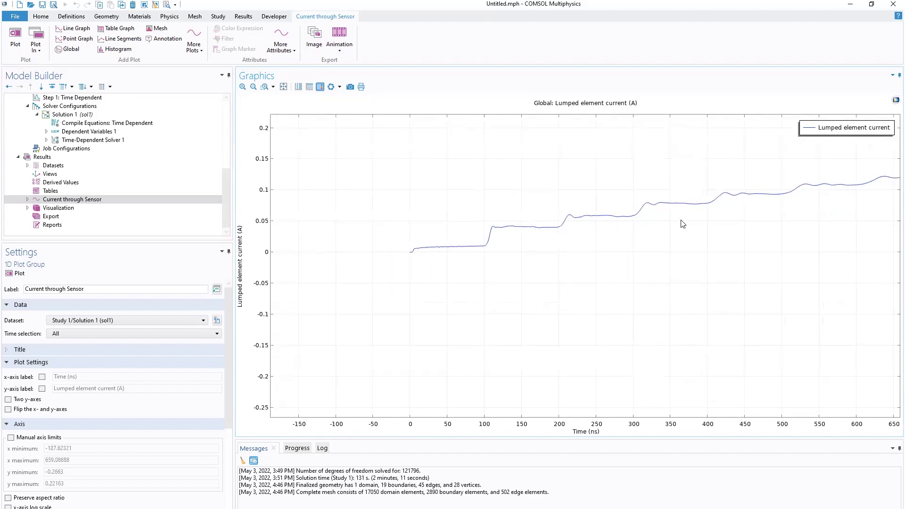
scroll(691, 218, down, 2)
drag(695, 225, 693, 234)
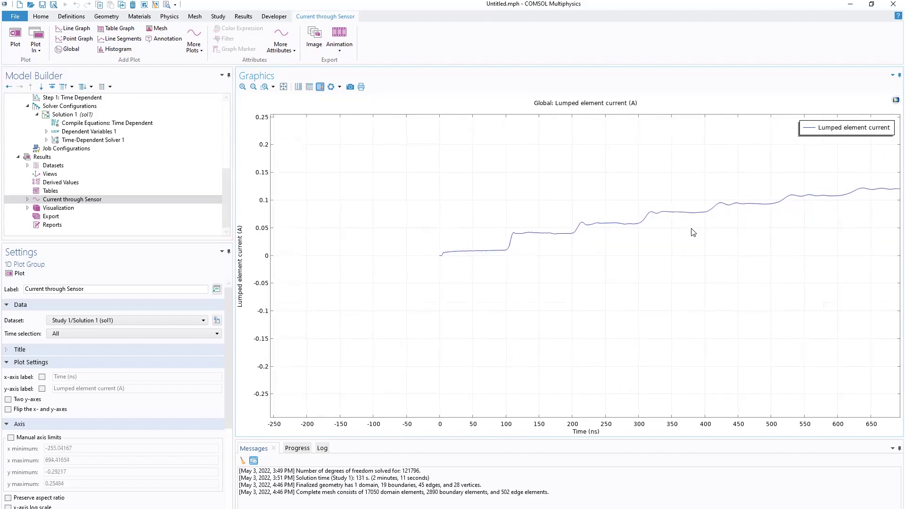
scroll(695, 232, down, 2)
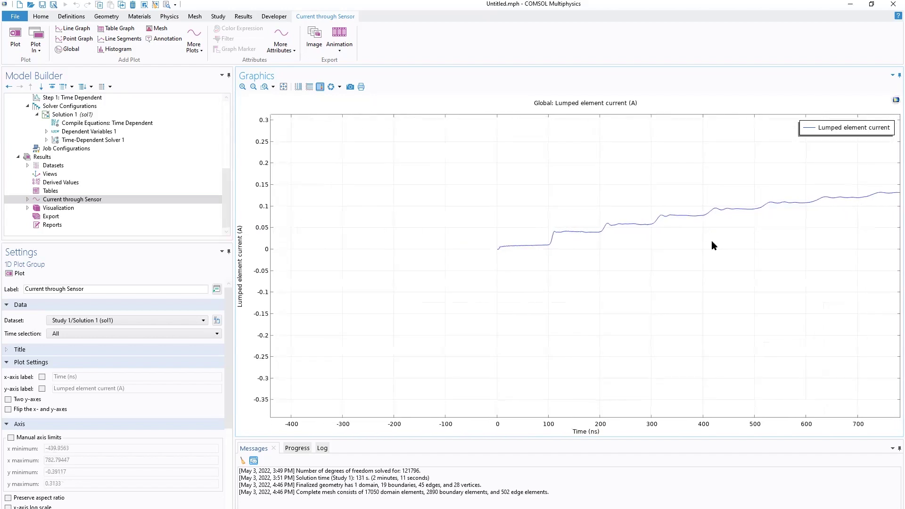
drag(710, 246, 686, 249)
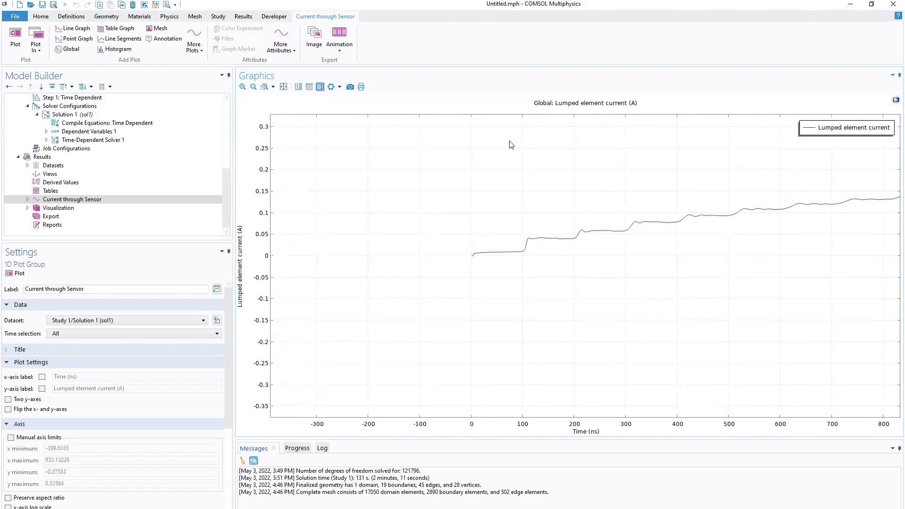
Zoom to extents so the current curve shows its full rise to about 0.19 A by 2800 ns
click(283, 87)
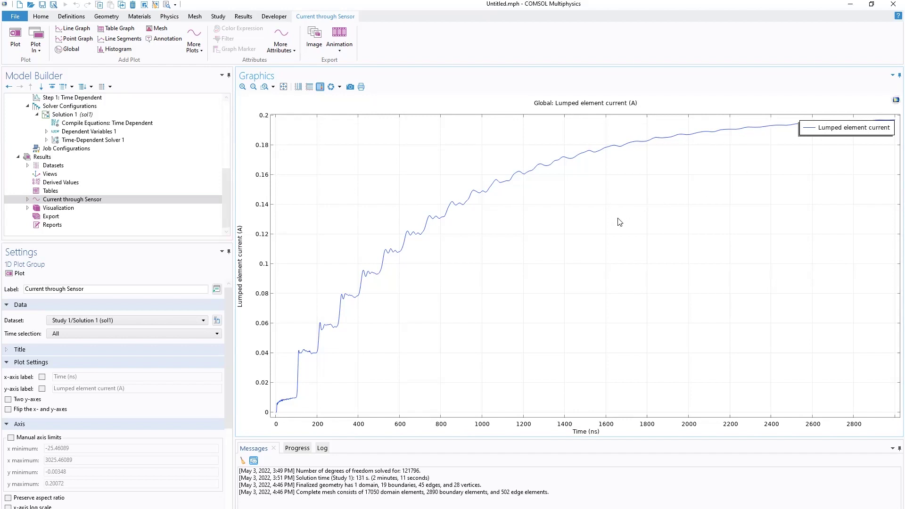
click(57, 210)
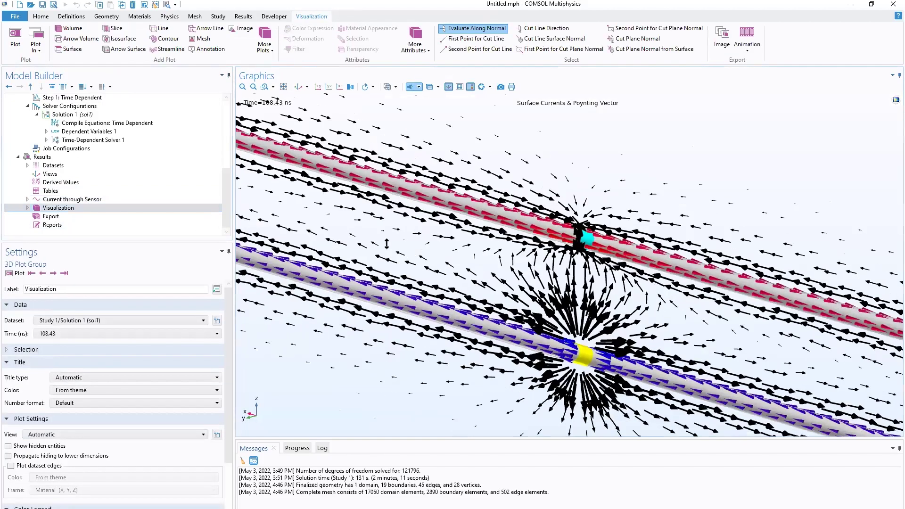
Show the surface currents and Poynting plot from the XZ side at 0 ns, then reopen Current through Sensor
click(339, 87)
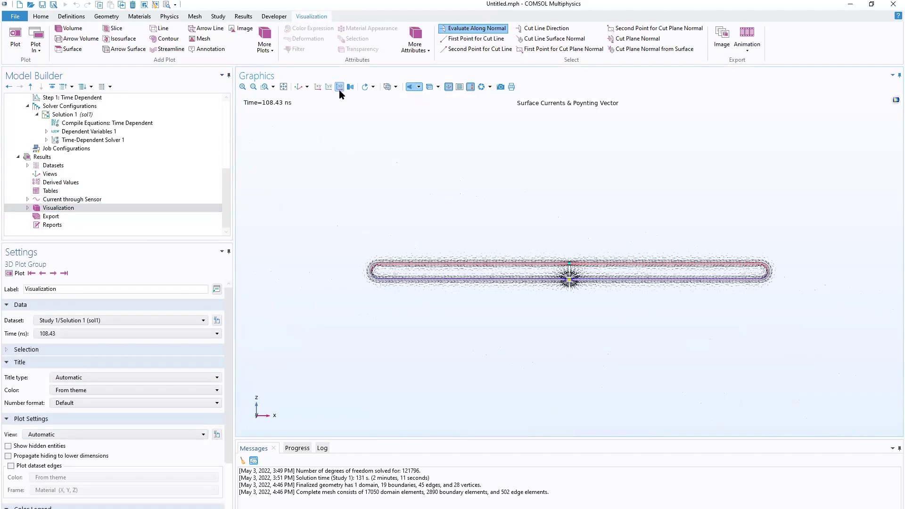
scroll(557, 244, down, 2)
right_drag(500, 226, 491, 195)
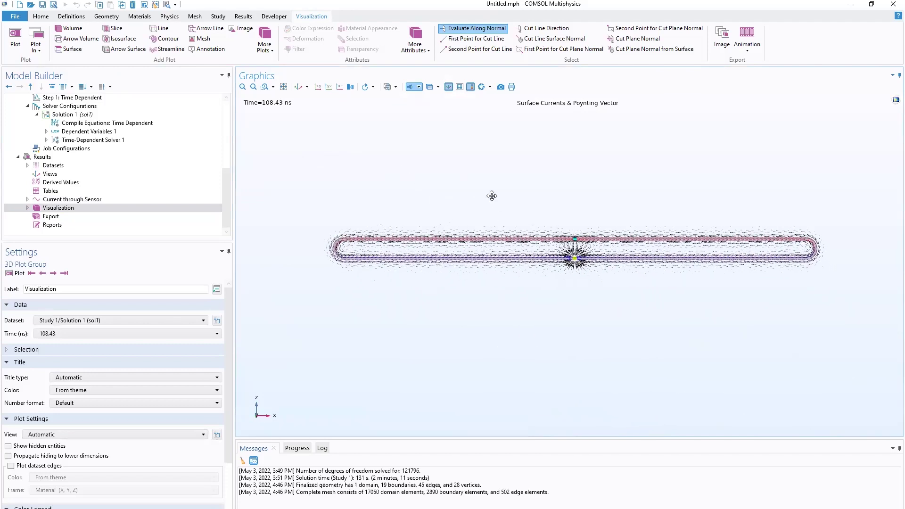
click(32, 273)
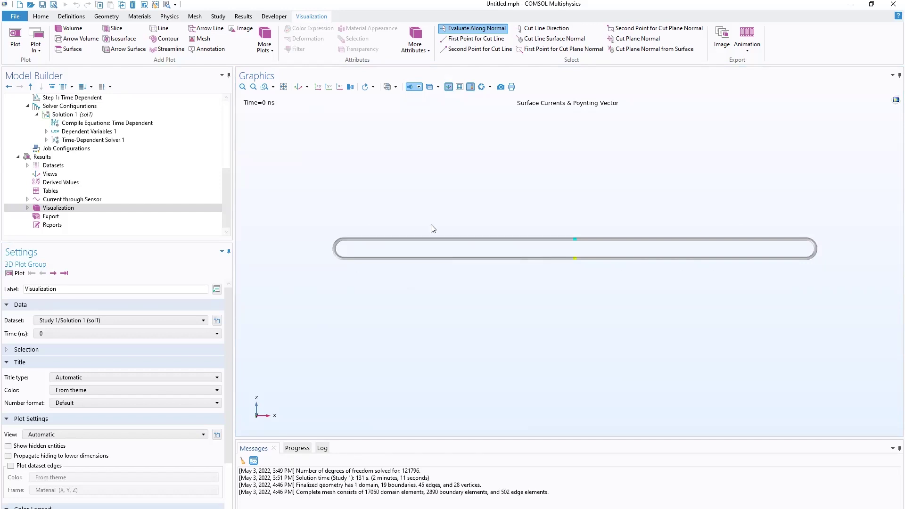
click(68, 200)
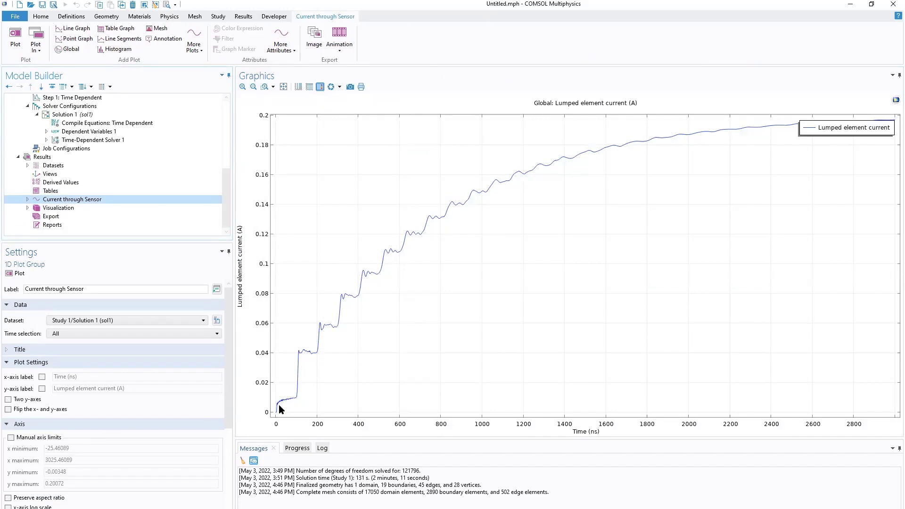
scroll(278, 410, up, 5)
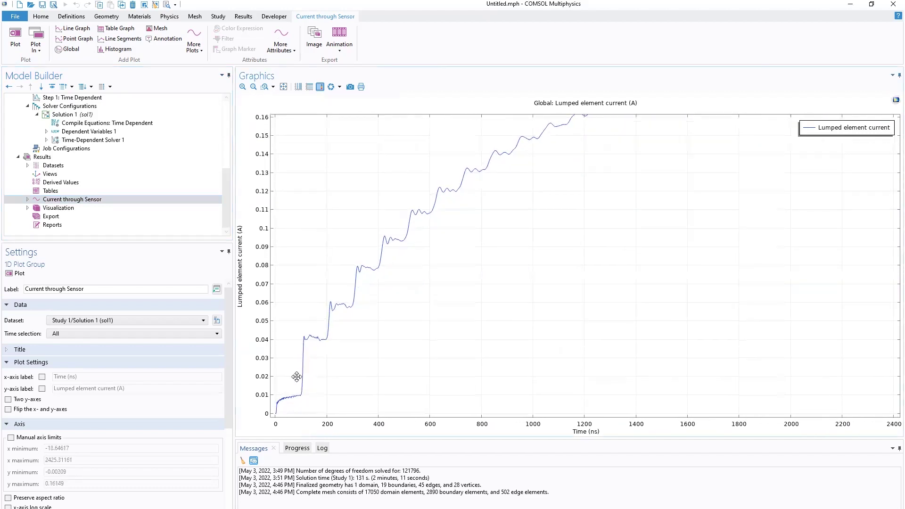
scroll(328, 318, up, 3)
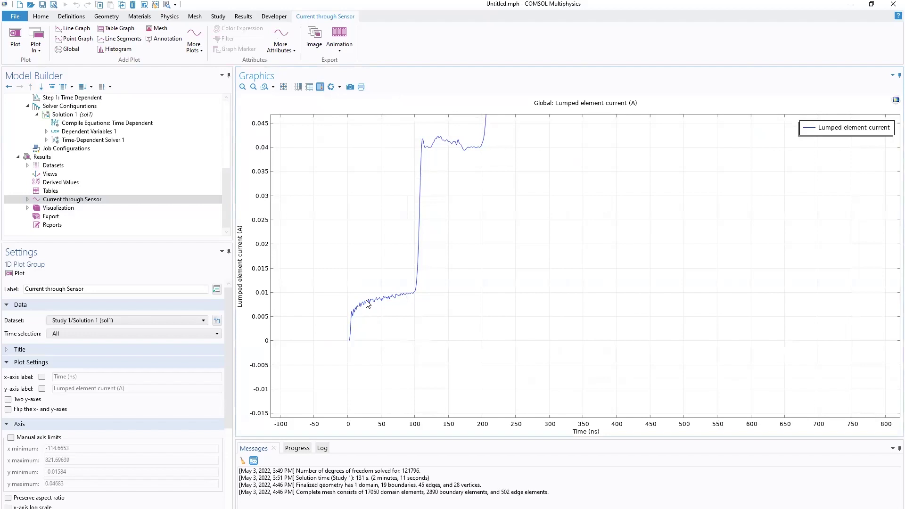
scroll(363, 305, up, 4)
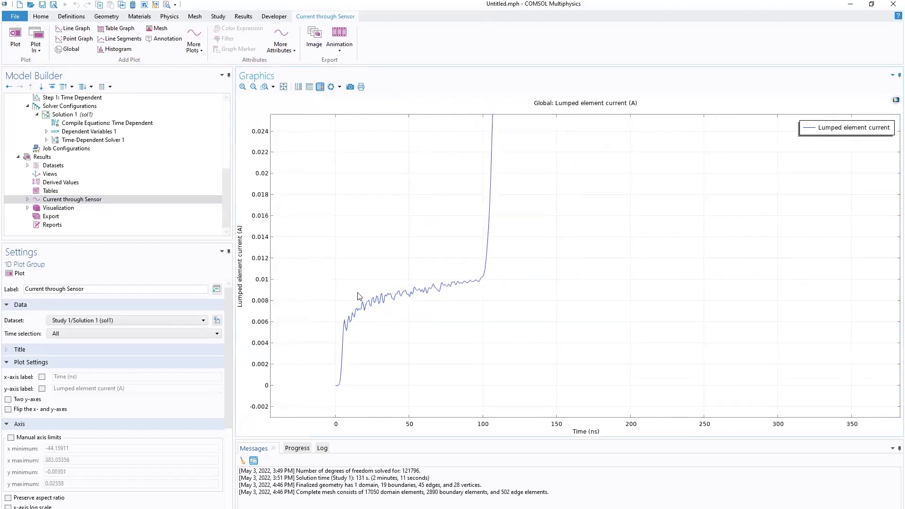
scroll(395, 290, down, 4)
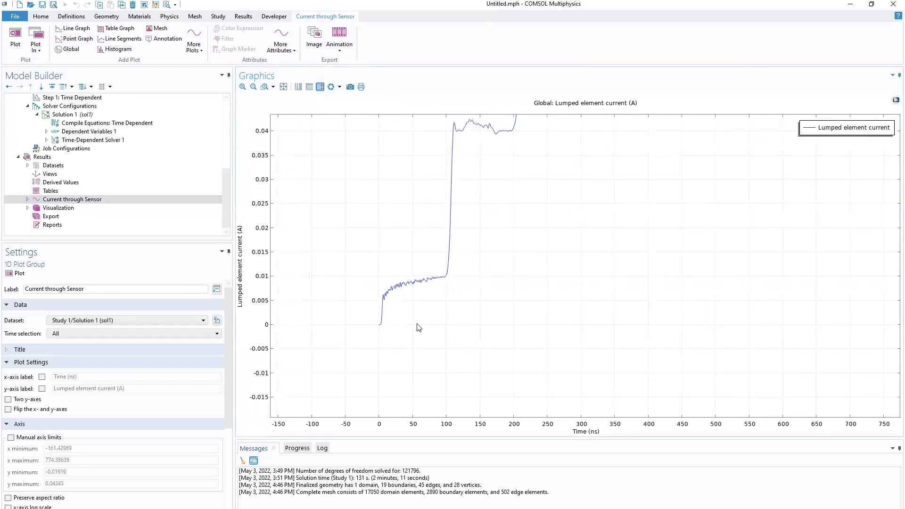
scroll(457, 302, down, 3)
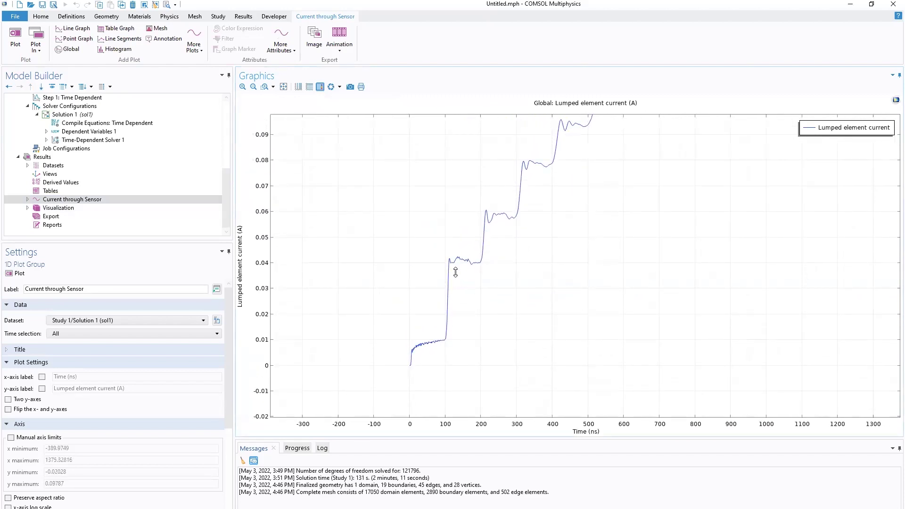
scroll(454, 269, down, 1)
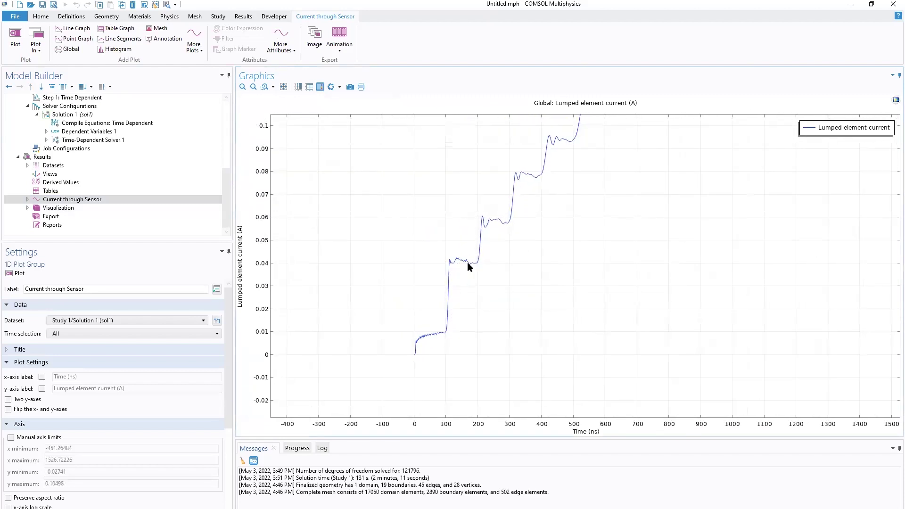
scroll(476, 278, down, 4)
drag(492, 295, 489, 298)
scroll(552, 185, down, 3)
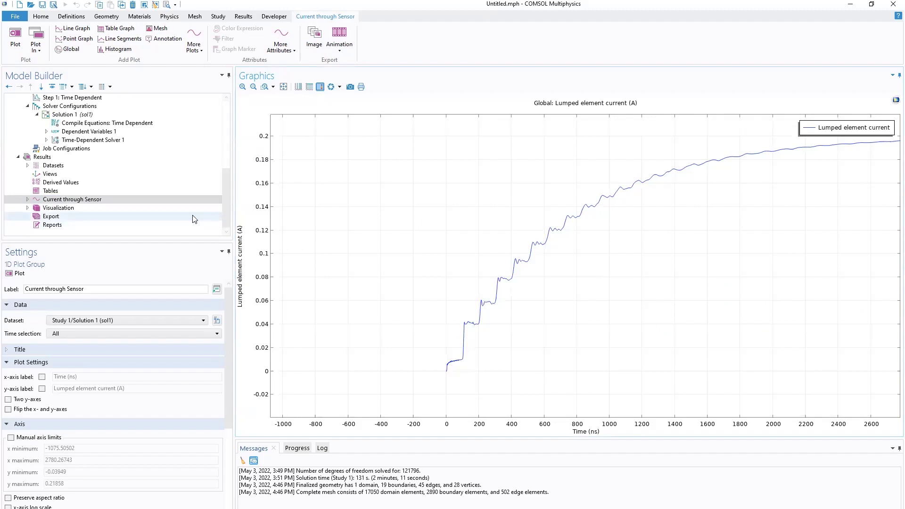
key(Down)
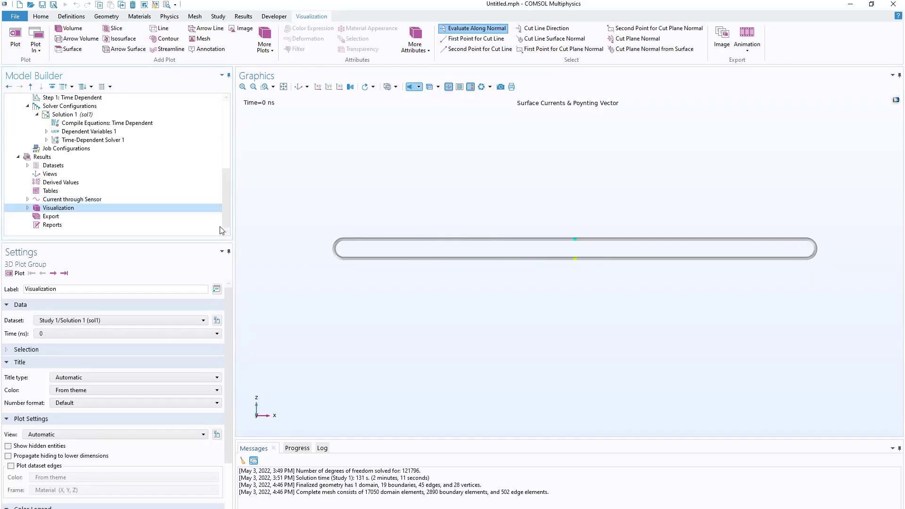
click(68, 200)
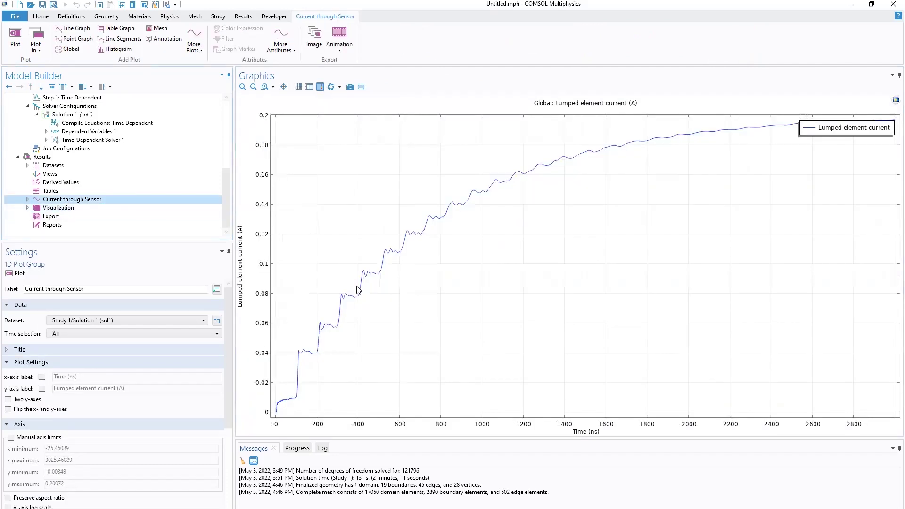